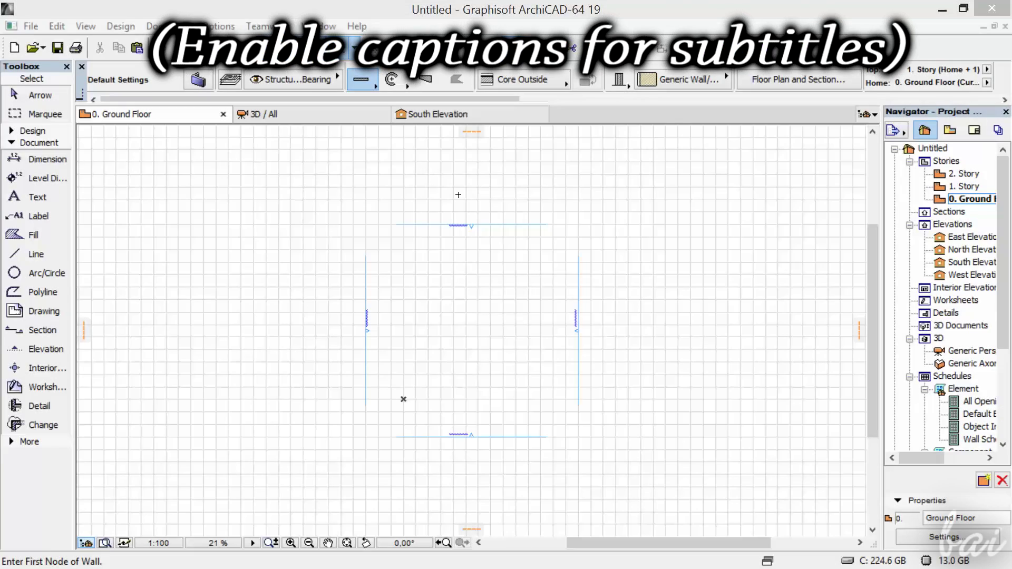
- Draw a closed parallelogram outline with the Polyline tool
scroll(459, 193, "up", 8)
scroll(474, 158, "down", 8)
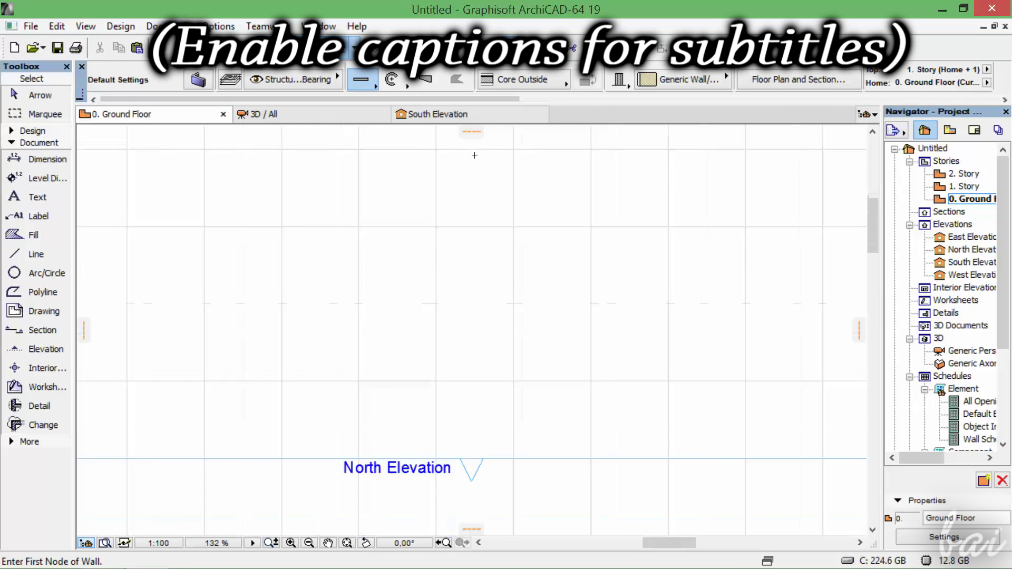
scroll(434, 287, "down", 3)
scroll(469, 179, "up", 5)
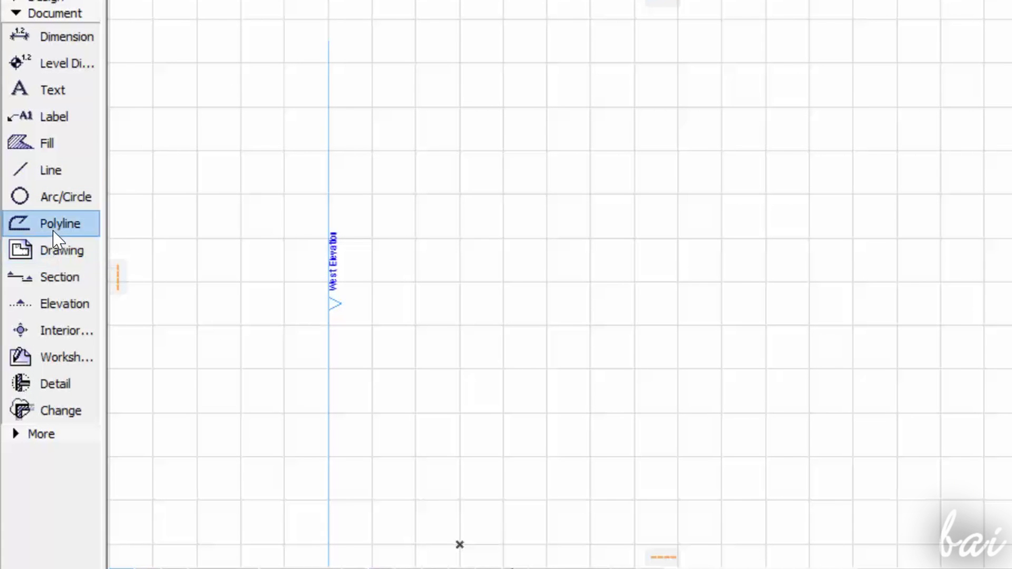
left_click(53, 232)
left_click(491, 54)
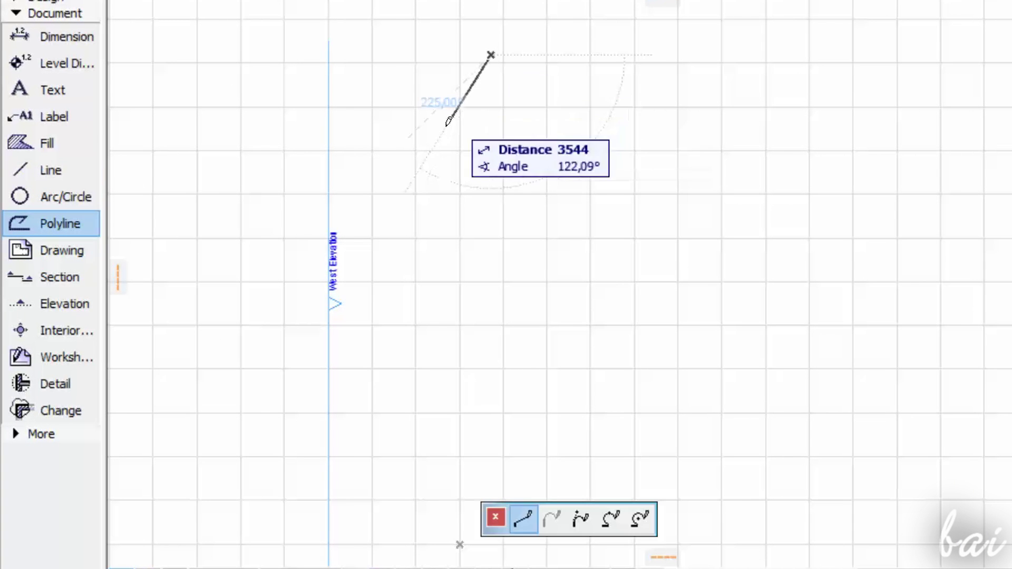
left_click(411, 176)
left_click(618, 176)
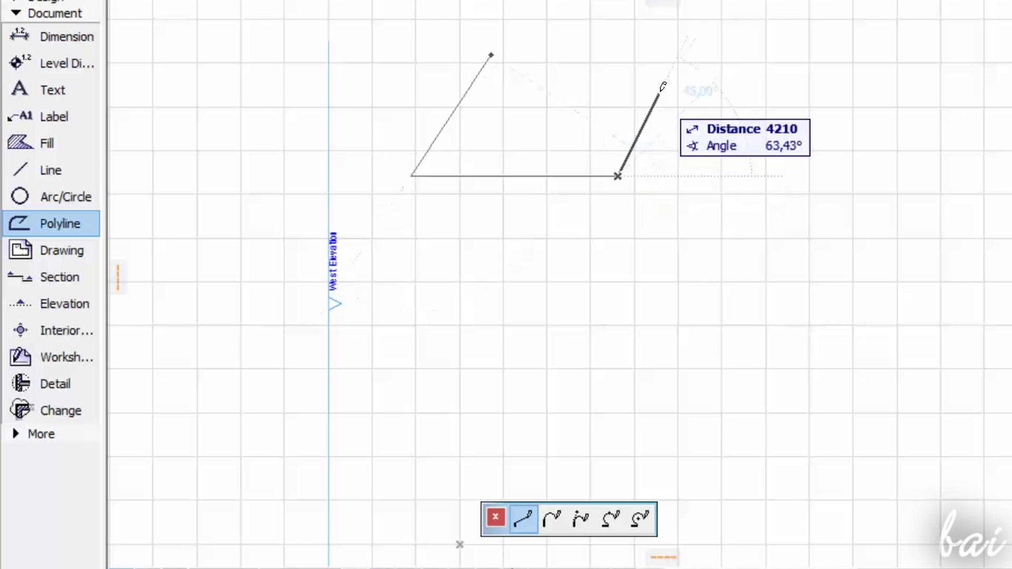
left_click(688, 57)
left_click(491, 55)
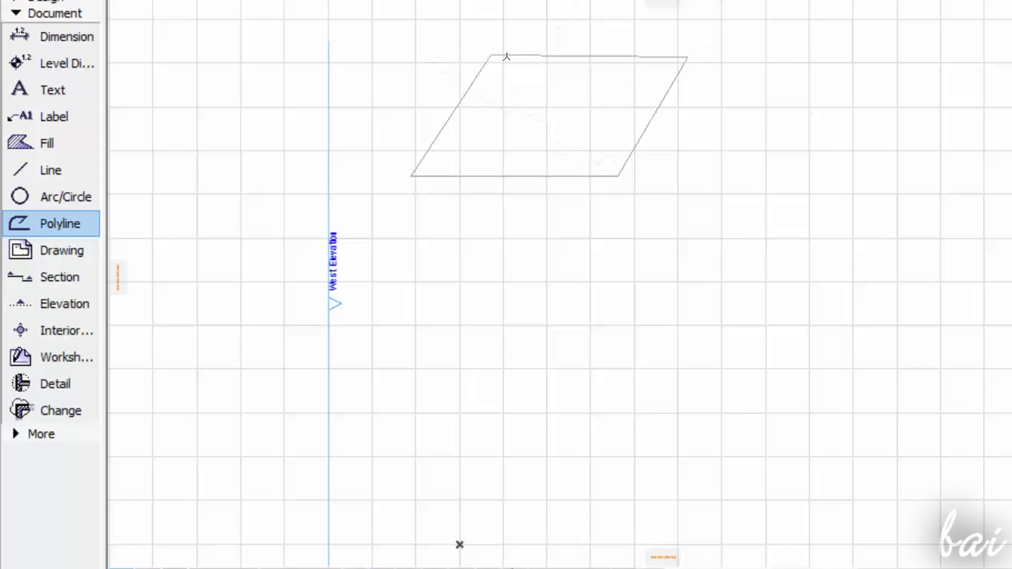
- Draw a circular arc to the right of the parallelogram with the Arc/Circle tool
left_click(65, 201)
left_click(750, 194)
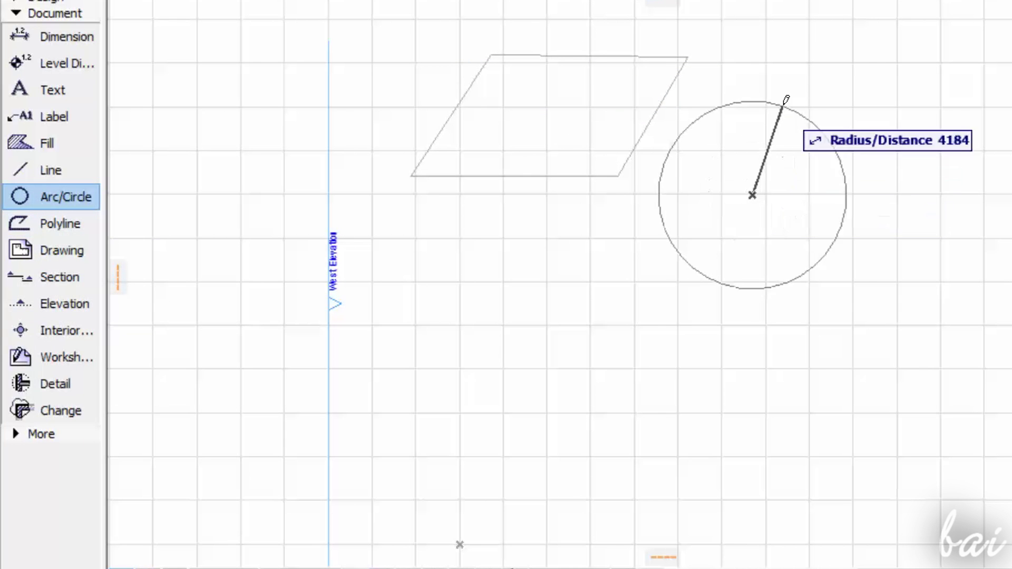
left_click(818, 154)
left_click(801, 261)
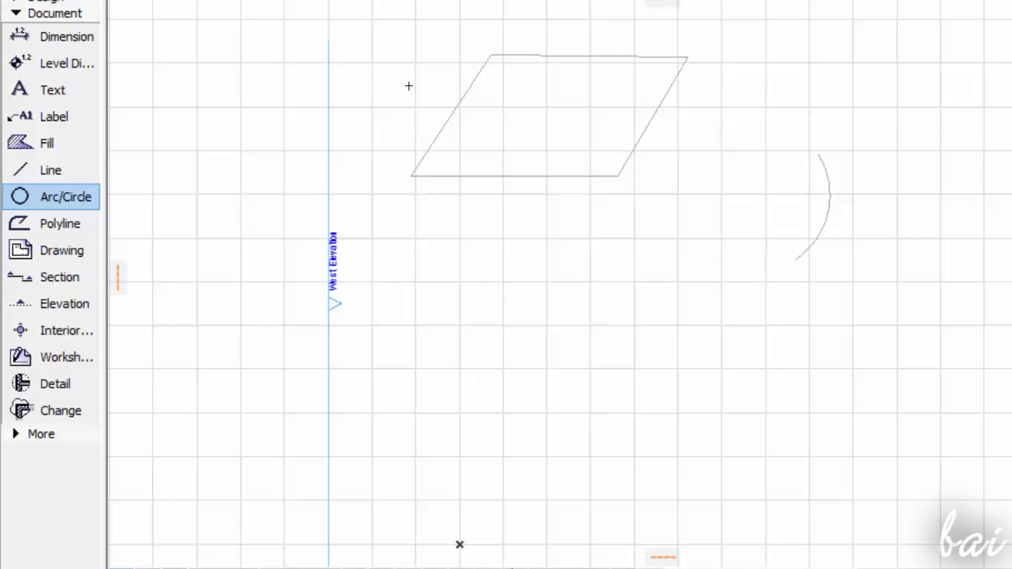
- Start a teardrop polyline below the parallelogram, with two straight segments and a closing arc
left_click(38, 145)
left_click(483, 266)
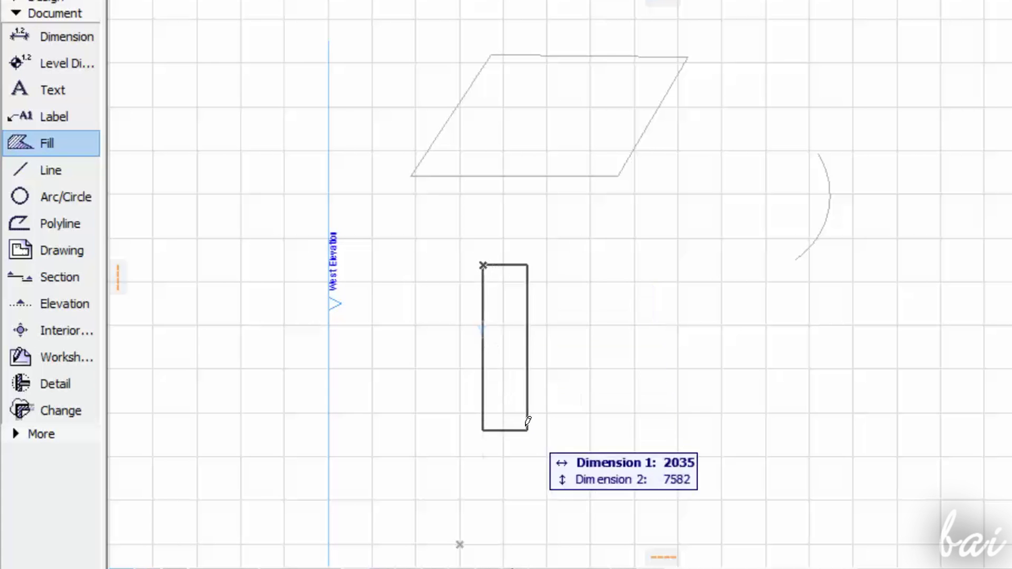
left_click(66, 228)
left_click(497, 298)
left_click(548, 436)
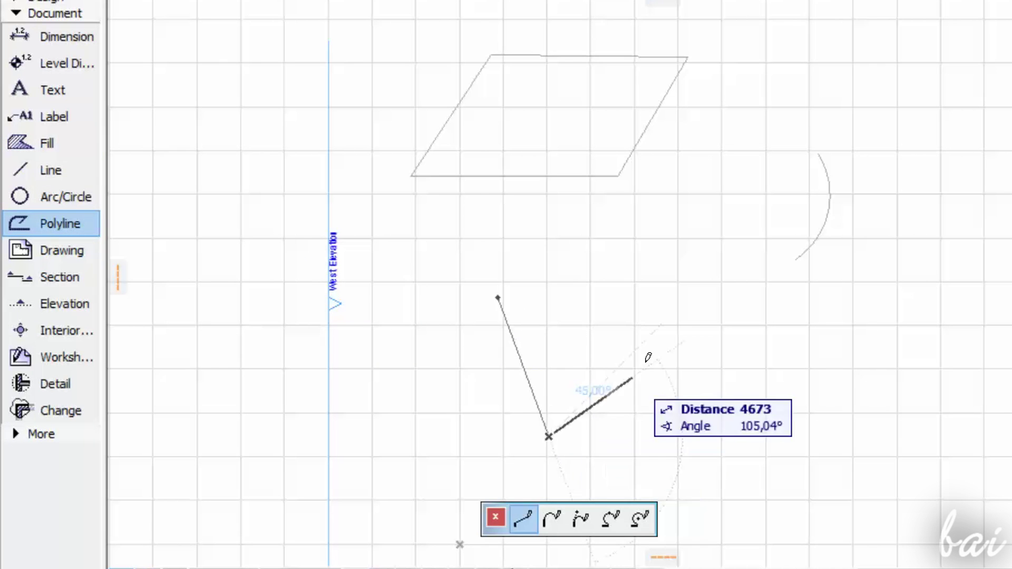
left_click(673, 327)
left_click(552, 519)
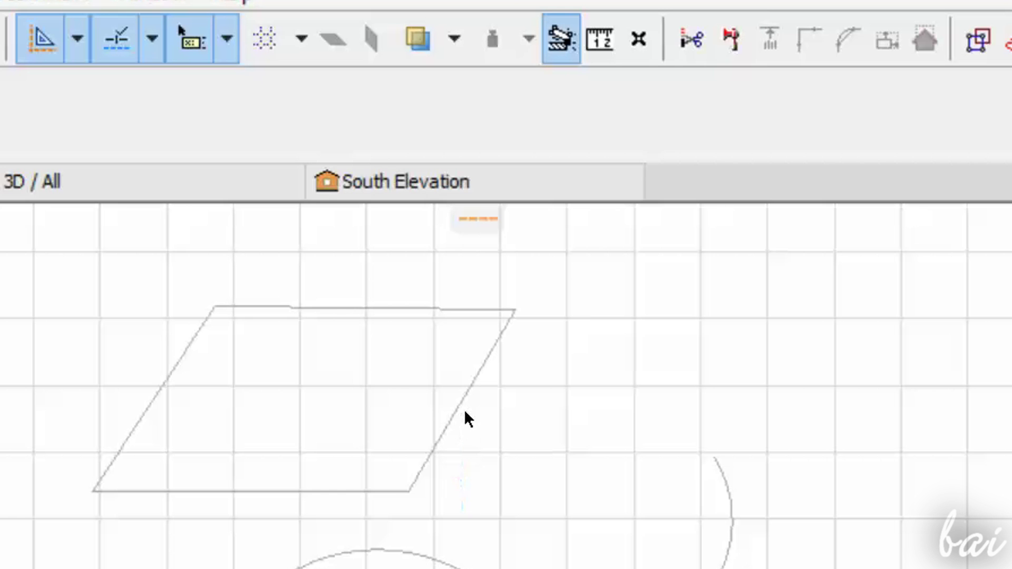
- Trim the overlapping slanted line pieces and cut the teardrop's rounded arc away, leaving a V
left_click(464, 409)
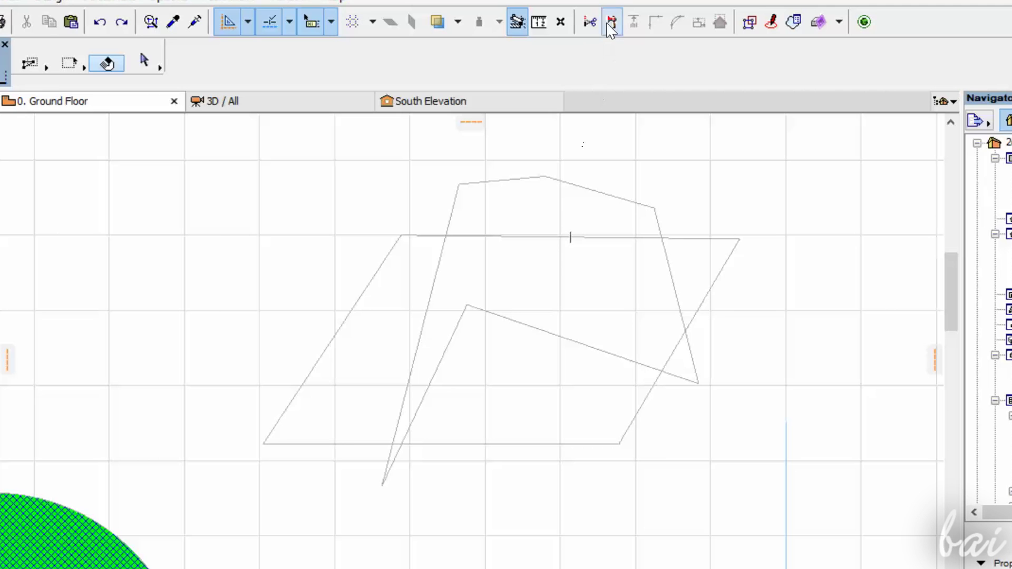
left_click(674, 282)
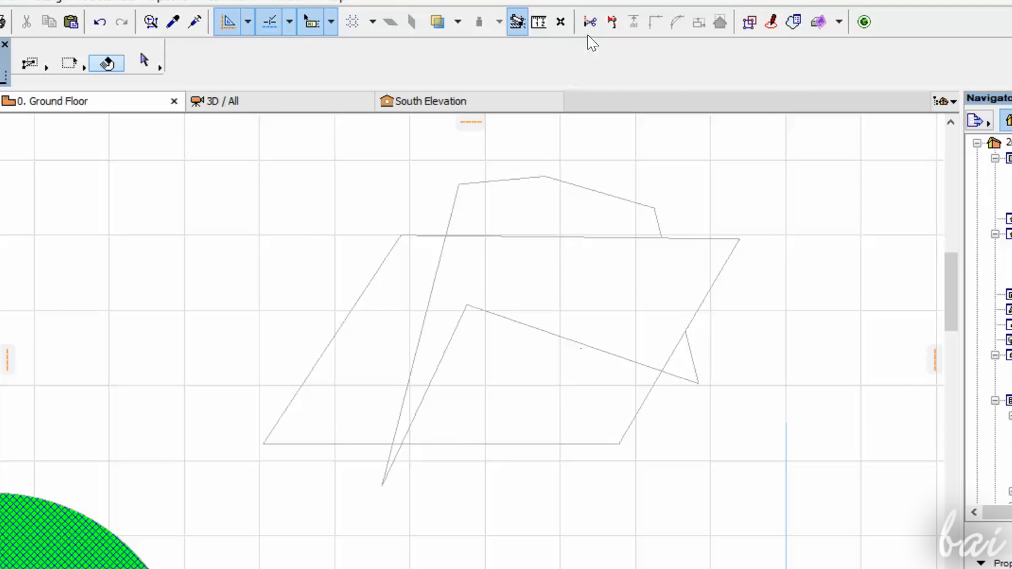
left_click(548, 336)
left_click(588, 28)
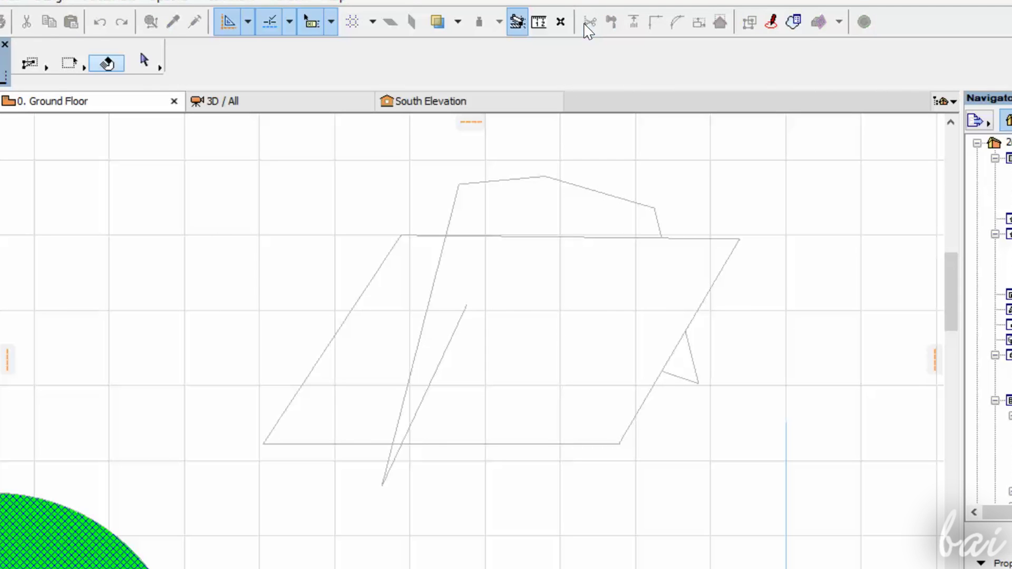
left_click(453, 214)
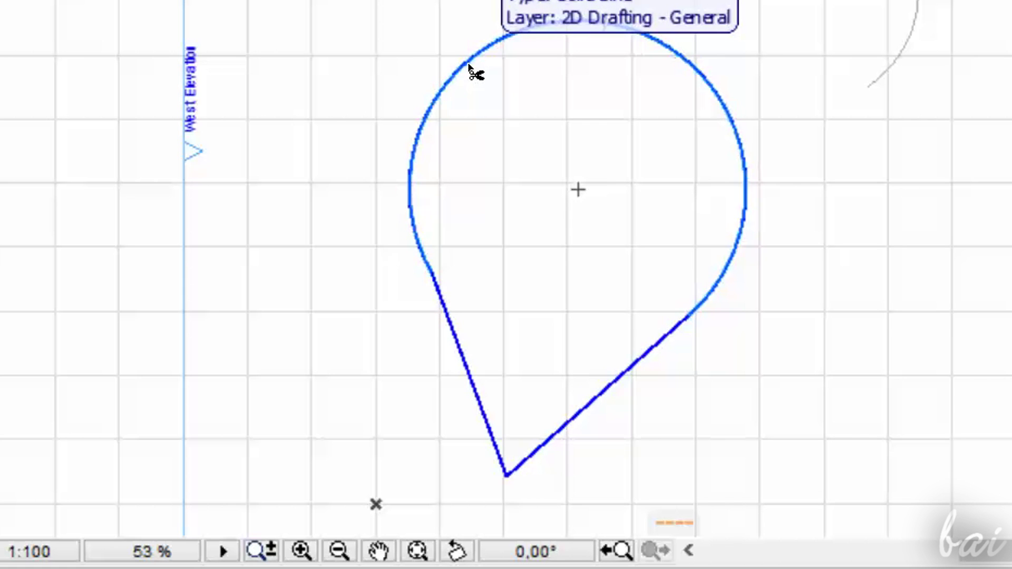
left_click(469, 65, "ctrl")
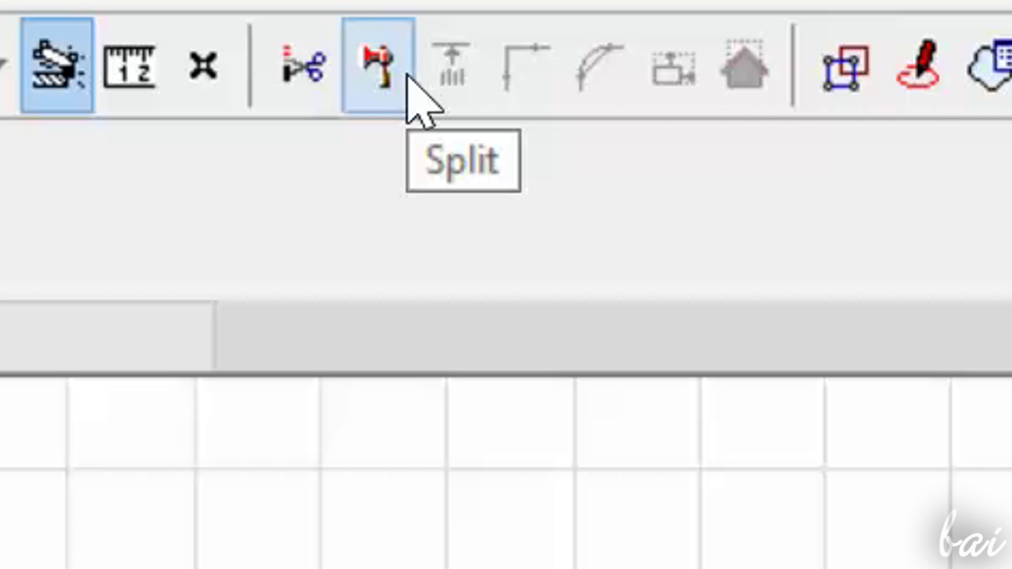
- Split the teardrop polyline with a diagonal cutting line, keeping the upper arc side separate
left_click(407, 76)
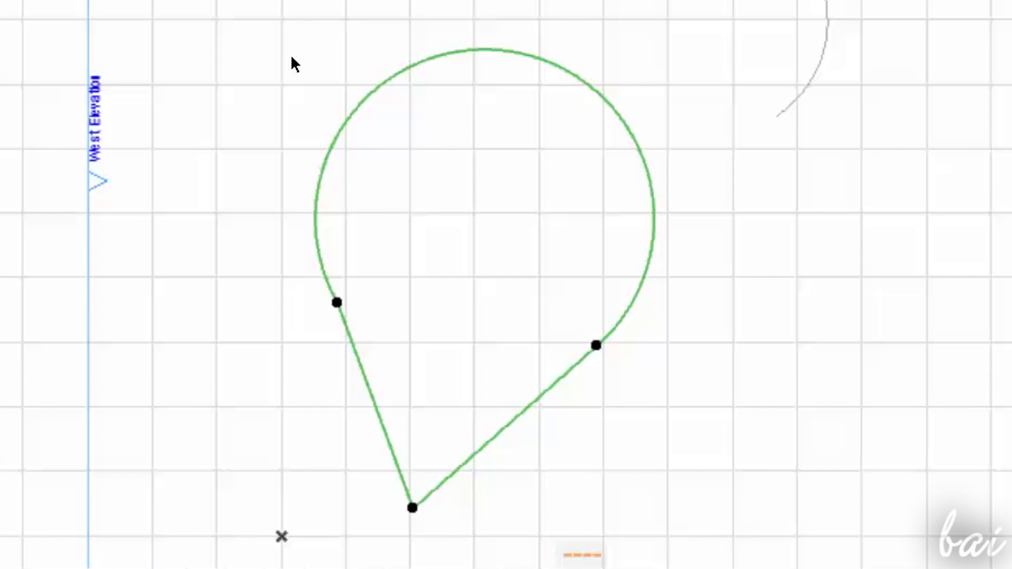
left_click(358, 102)
left_click(245, 67)
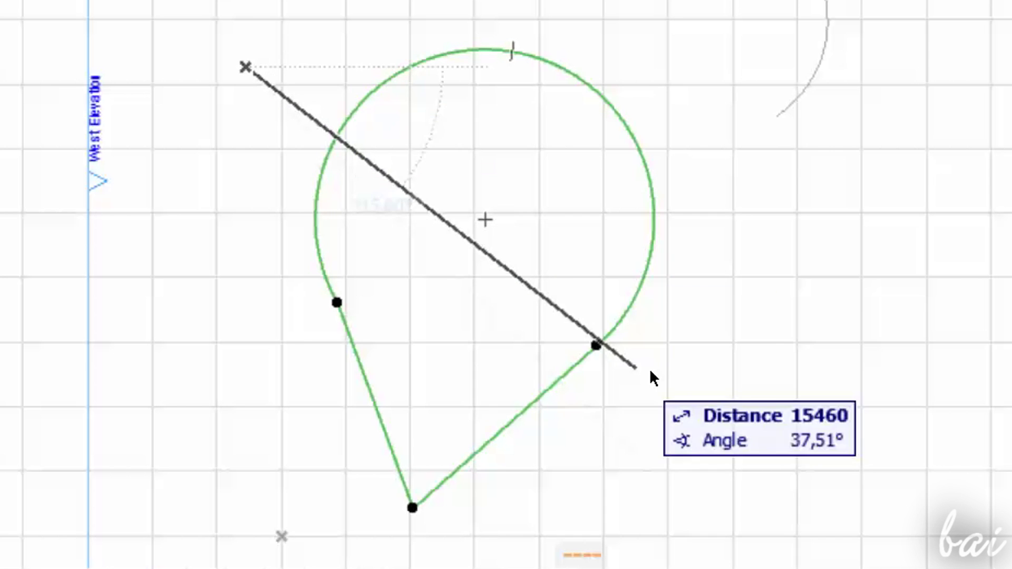
left_click(827, 380)
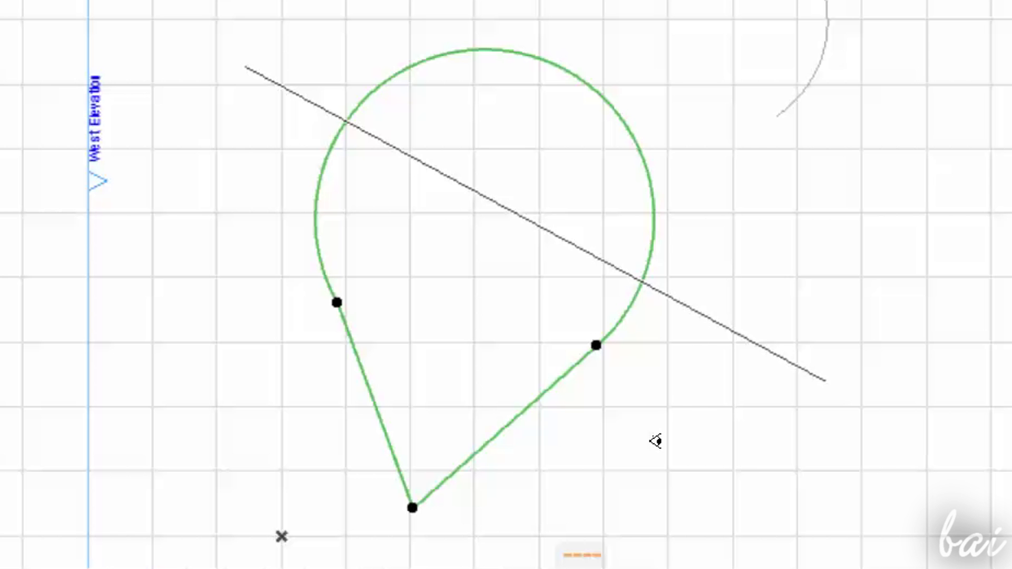
left_click(732, 249)
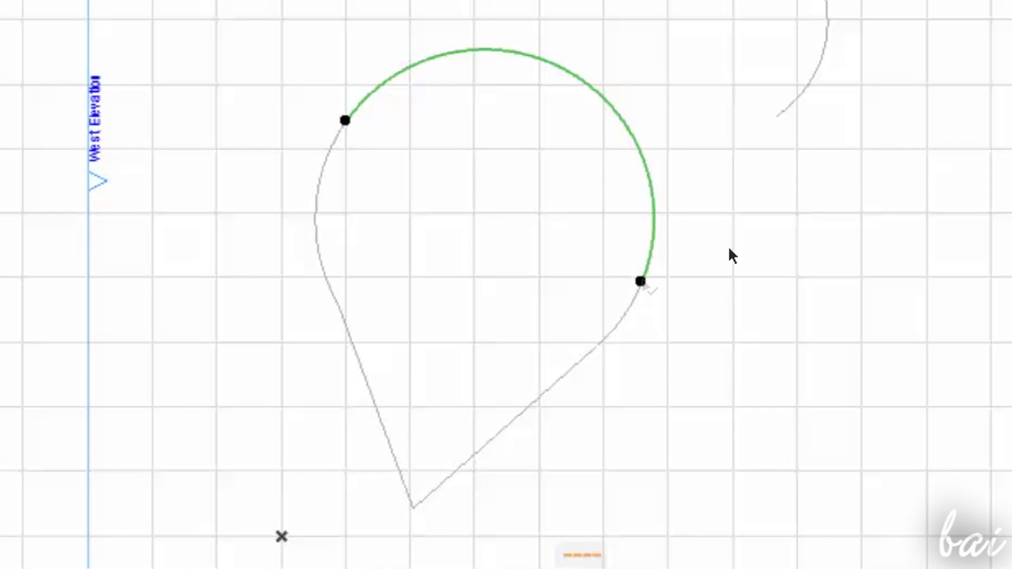
left_click(642, 283)
left_click(813, 341)
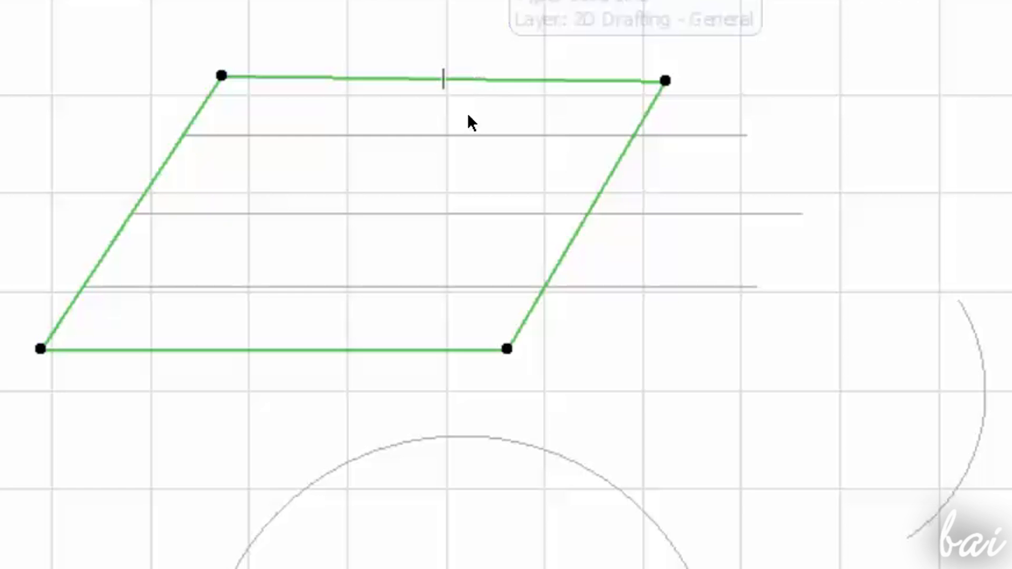
- Adjust the three horizontal lines so their right ends stop at a slanted boundary line
left_click(473, 135, "shift")
left_click(466, 214, "shift")
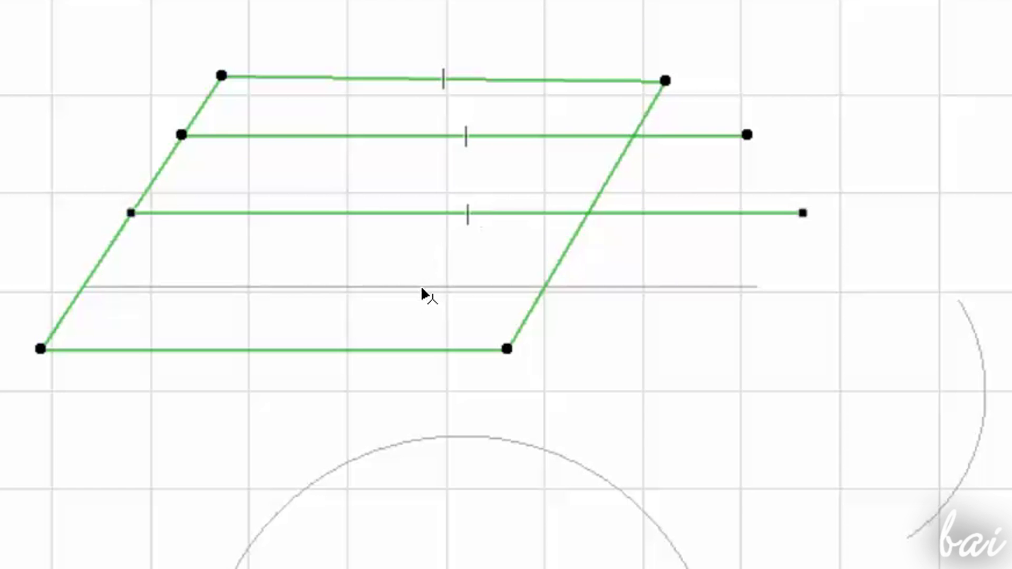
left_click(422, 287, "shift")
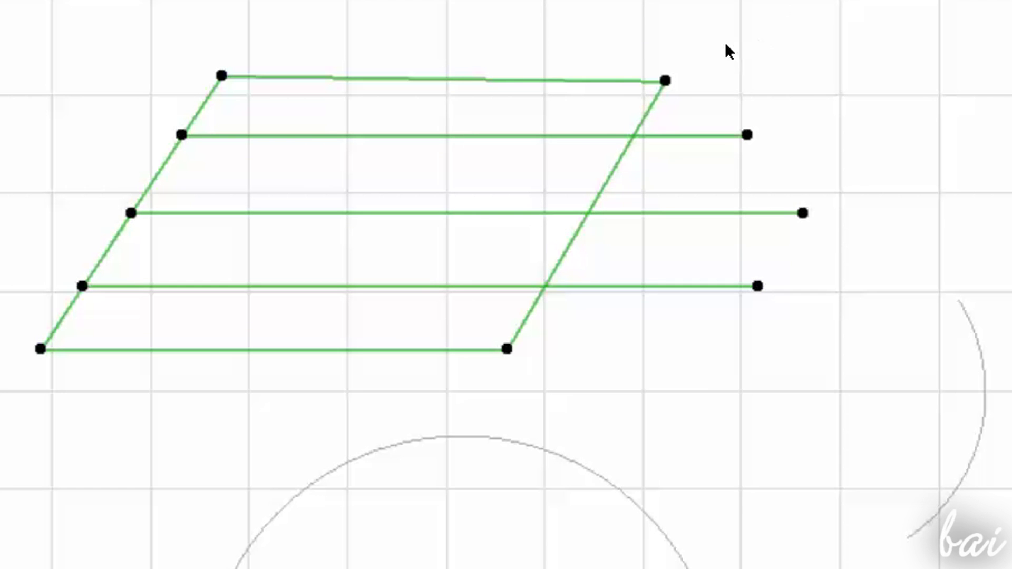
left_click(692, 22)
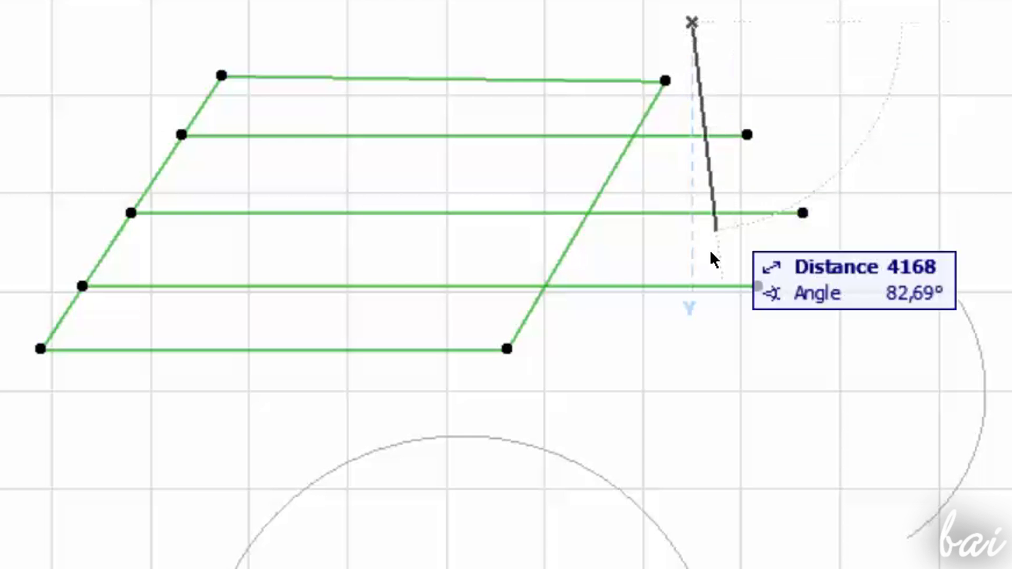
left_click(759, 451)
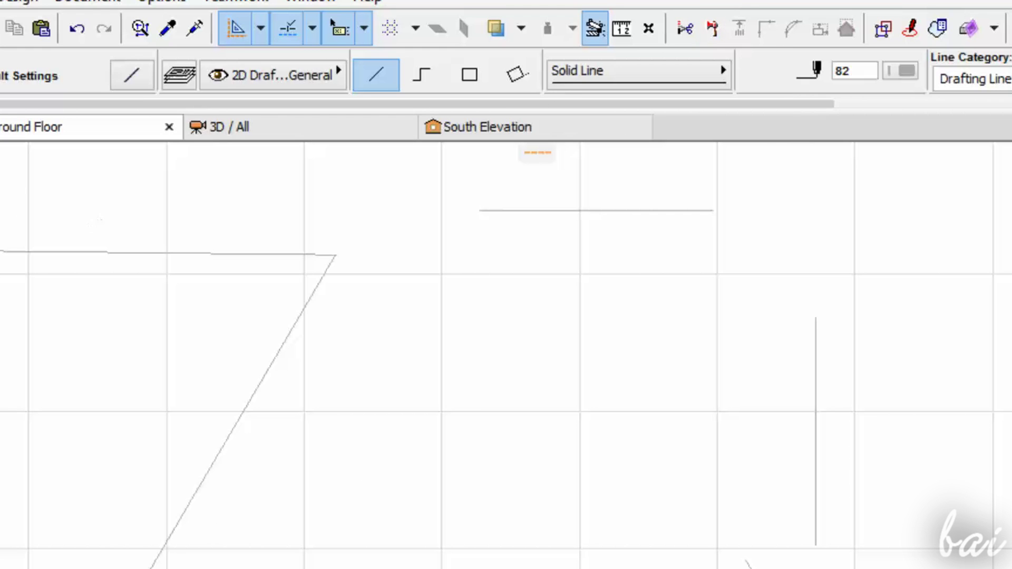
- Intersect the short horizontal and vertical lines, undo it, and bring up Fillet/Chamfer settings
left_click(608, 211)
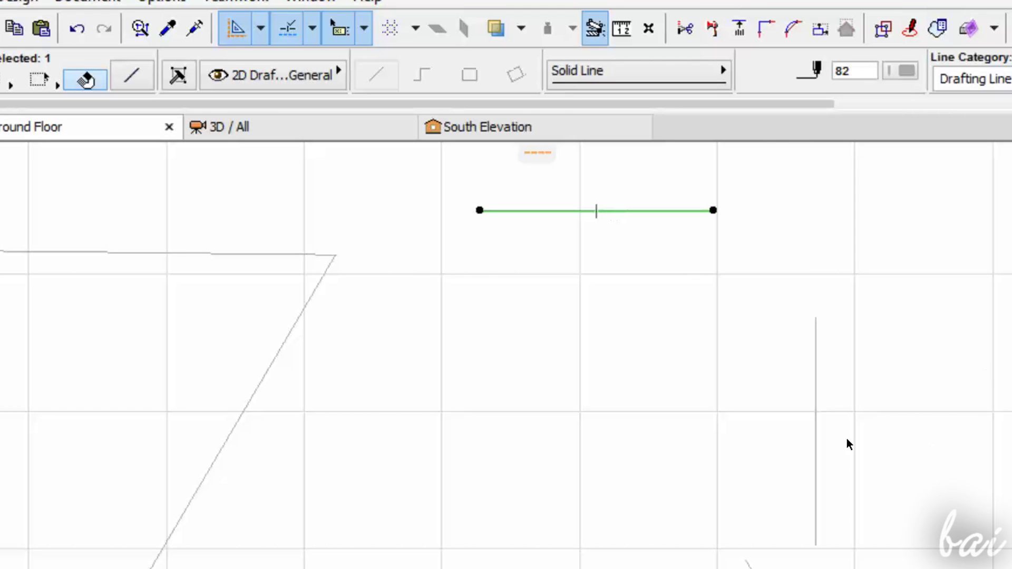
left_click(817, 420, "shift")
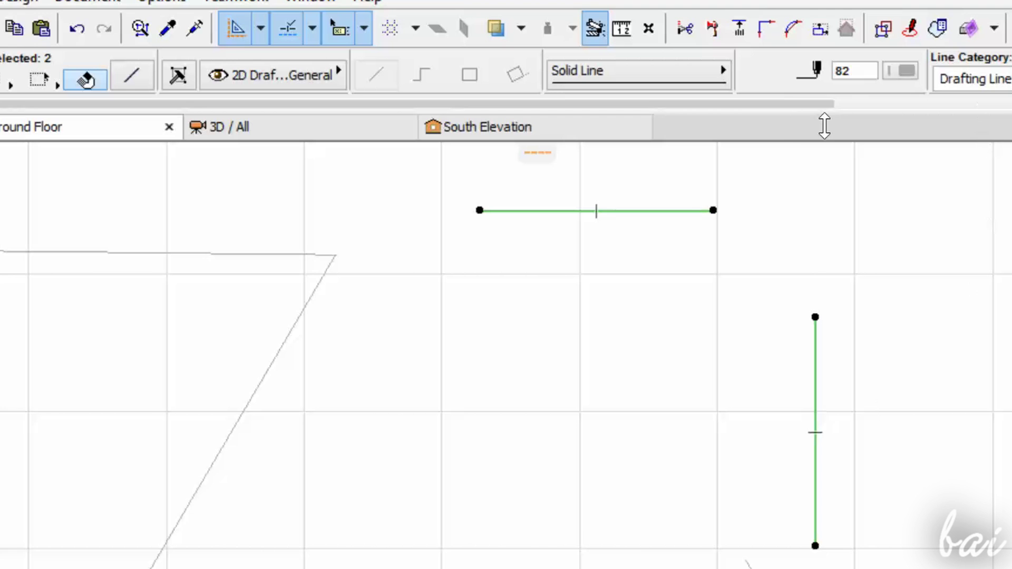
left_click(767, 39)
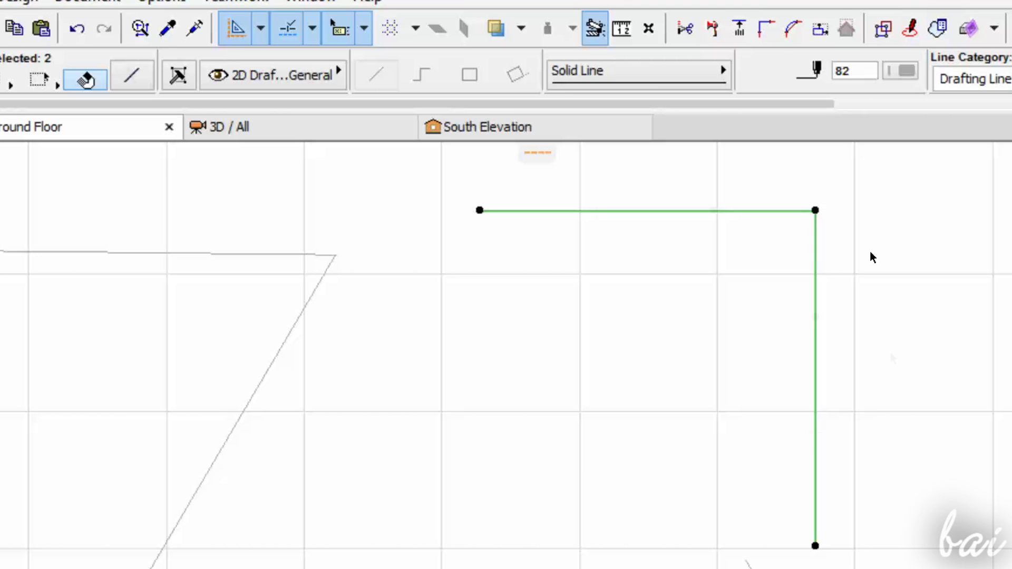
key("ctrl+z")
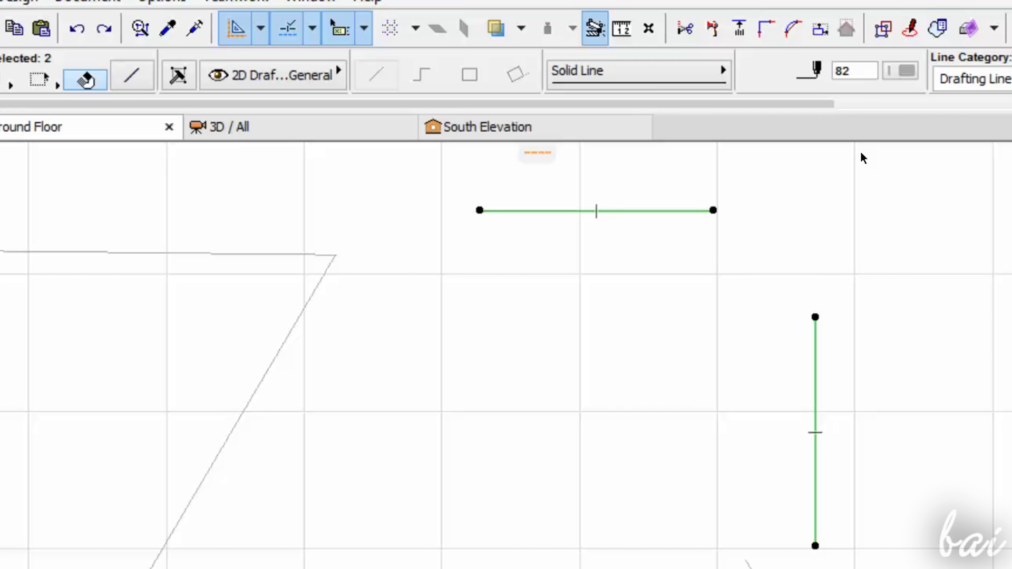
left_click(788, 37)
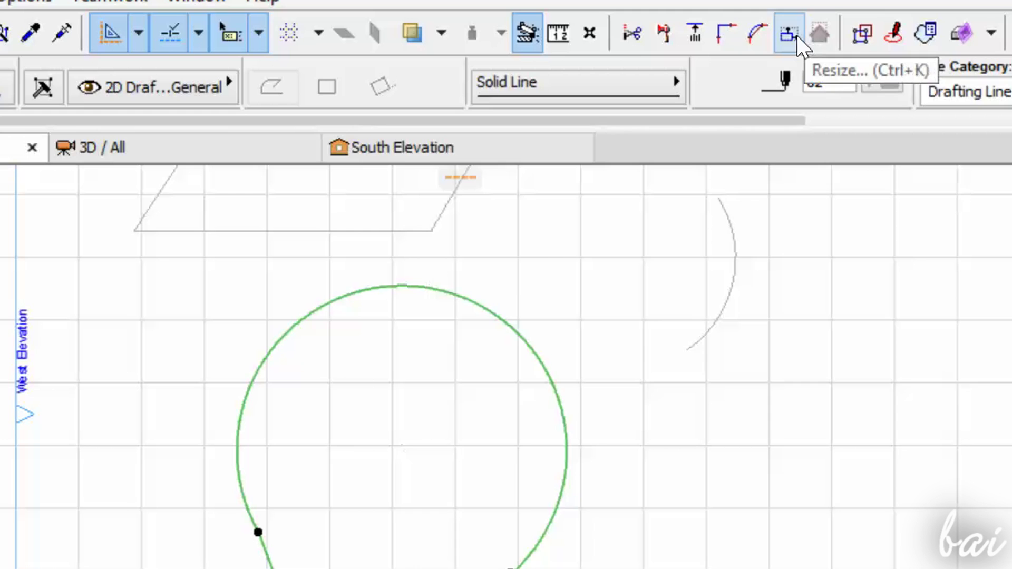
- Resize the teardrop polyline by 50% numerically, about a chosen origin point
left_click(797, 38)
left_click_drag(537, 152, 886, 198)
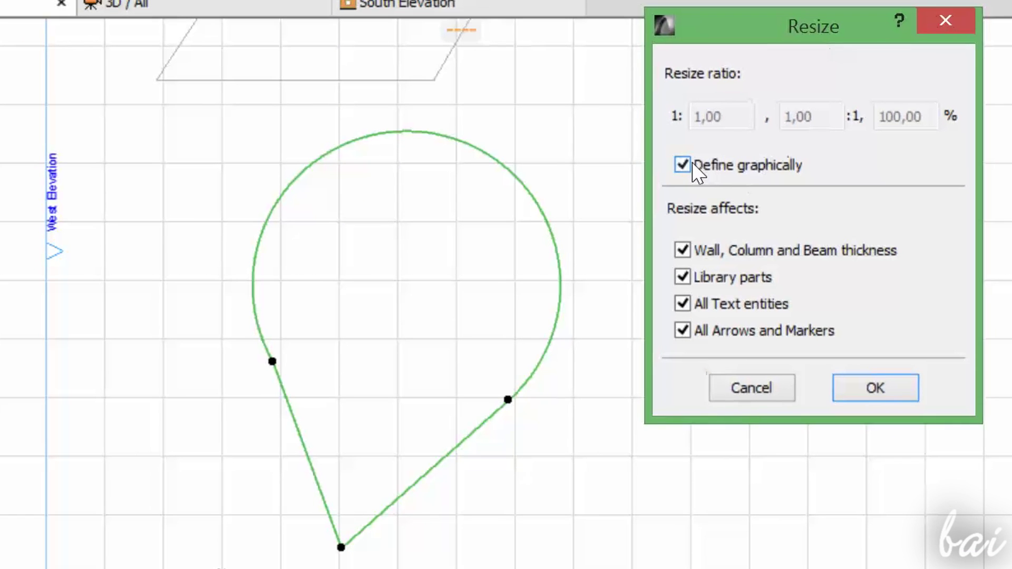
left_click(700, 322)
double_click(897, 116)
type("50")
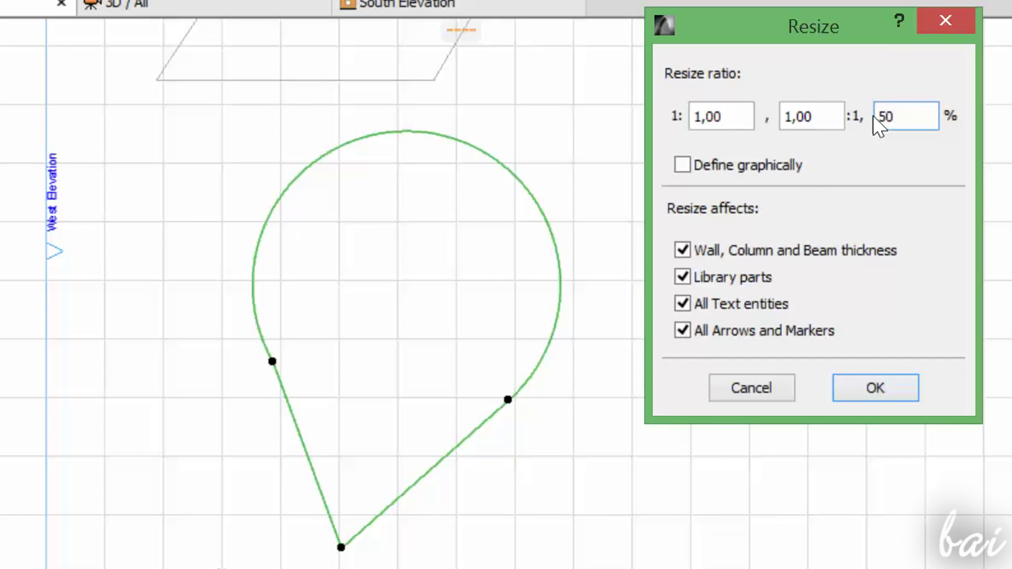
left_click(875, 388)
left_click(544, 217)
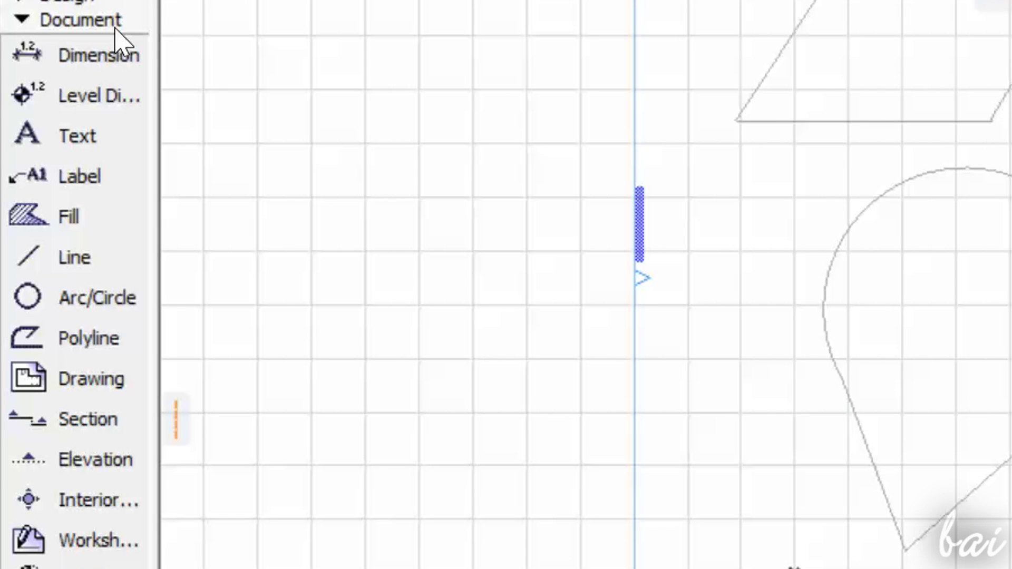
- With the Fill tool, dismiss the Region not found warning and draw a trial rectangular fill
left_click(69, 217)
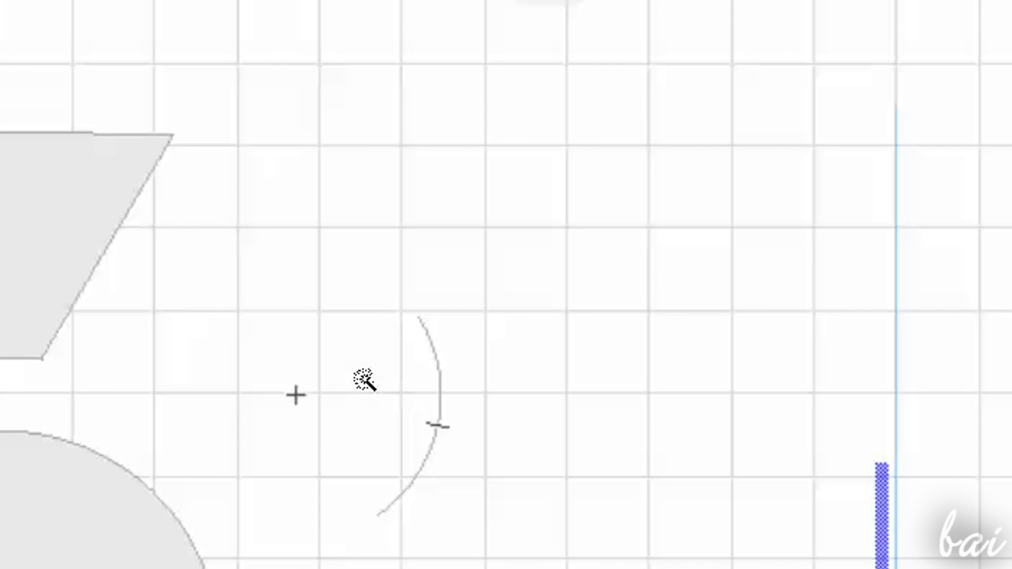
left_click(364, 379)
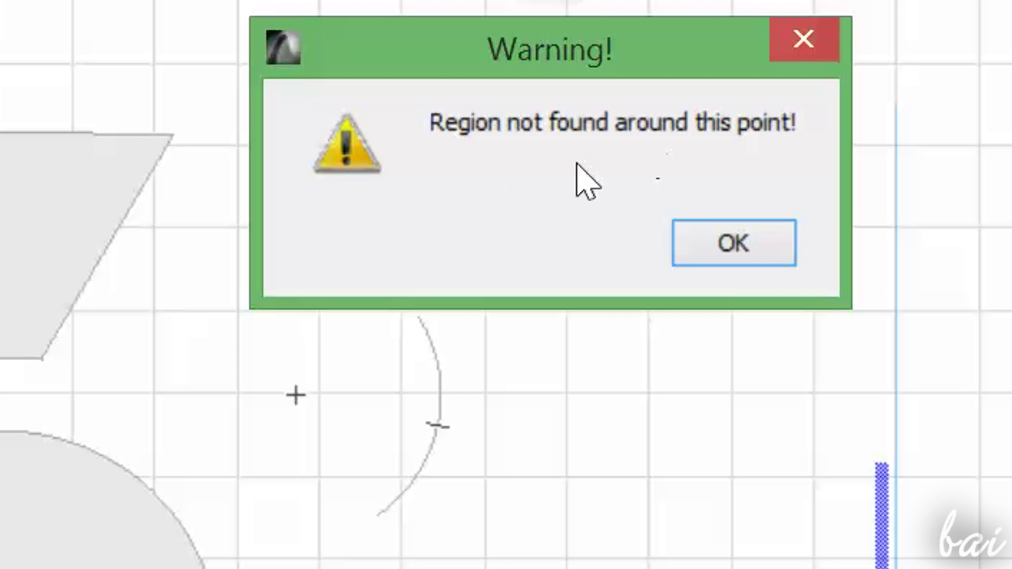
left_click(723, 240)
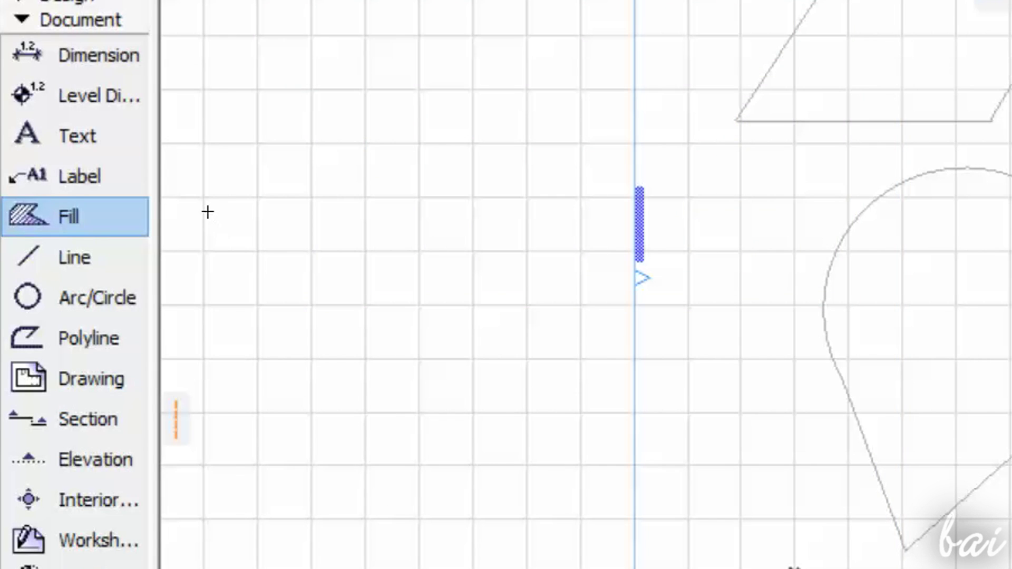
left_click(207, 212)
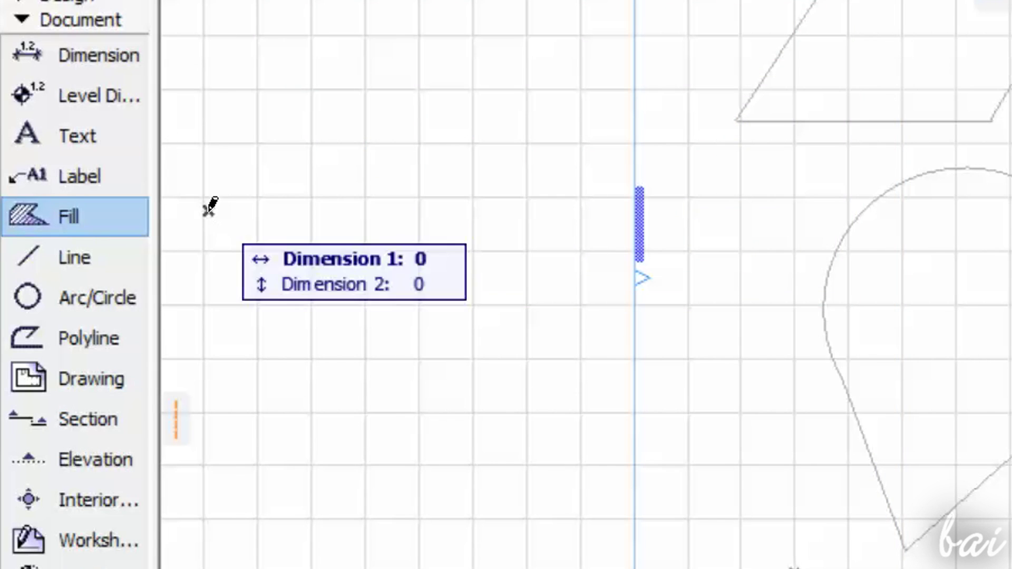
left_click(529, 550)
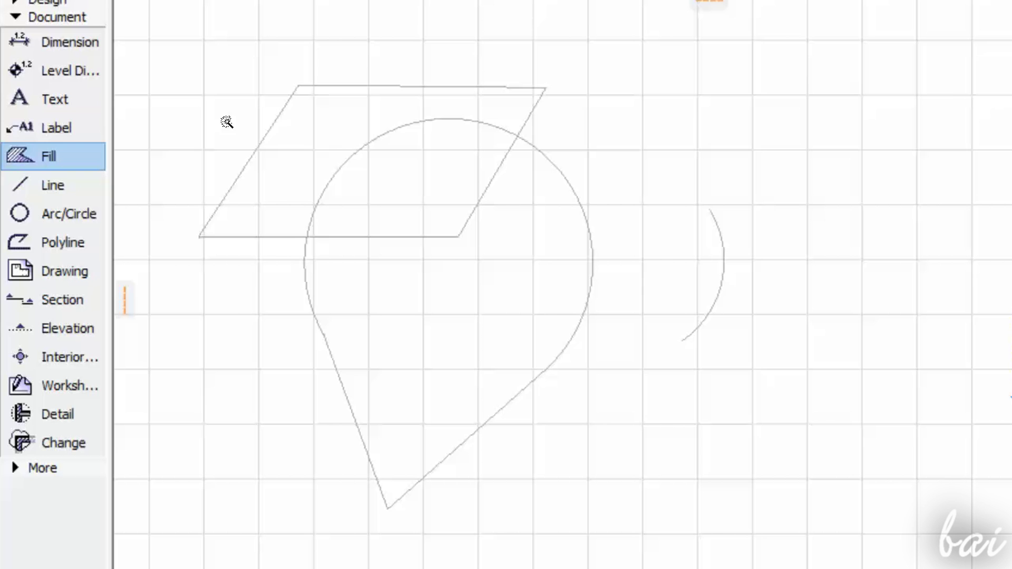
- Magic-wand grey fills into the parallelogram and, after redoing it, the whole teardrop shape
left_click(311, 126)
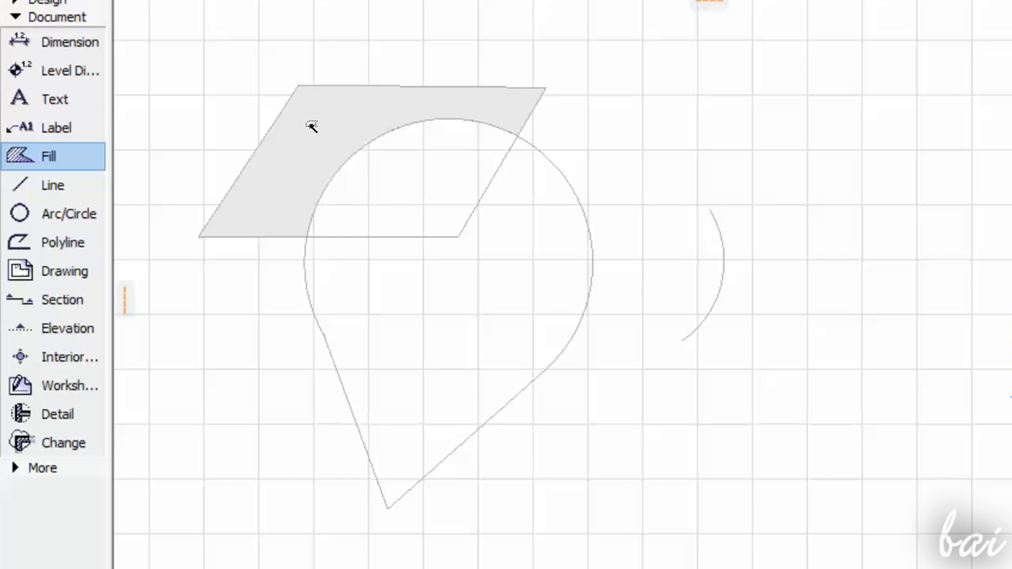
left_click(470, 313)
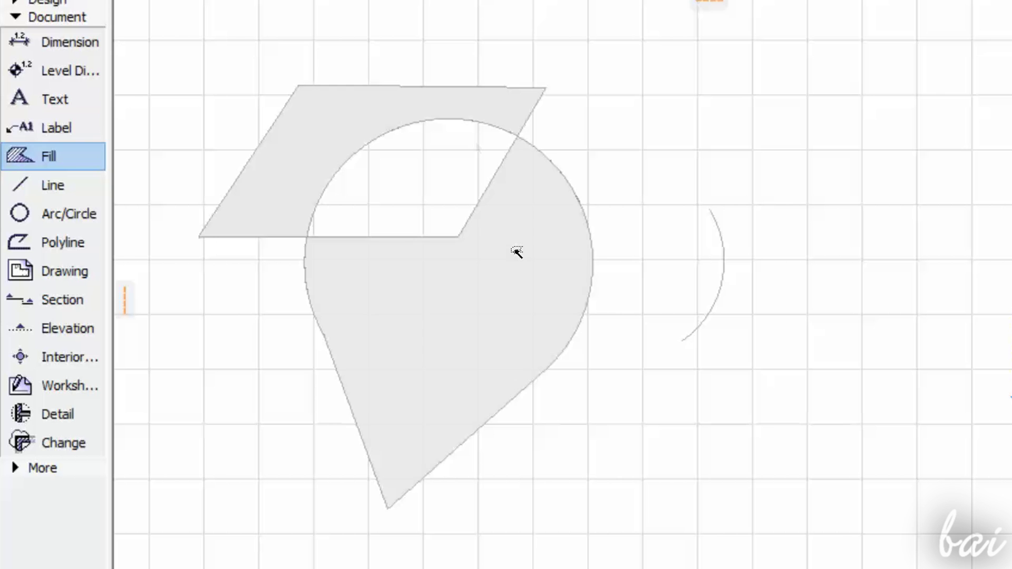
key("Escape")
left_click(580, 217)
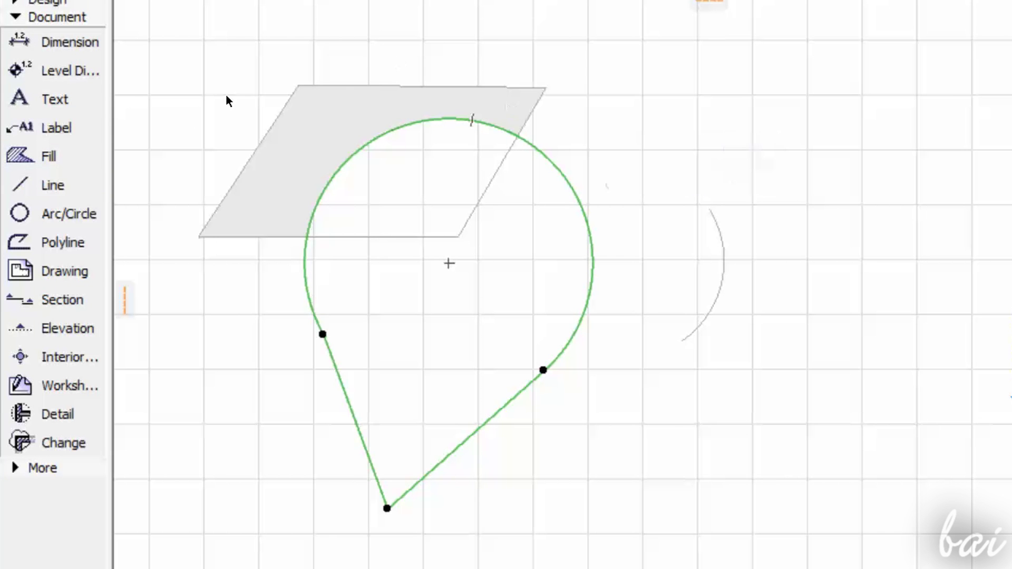
left_click(54, 158)
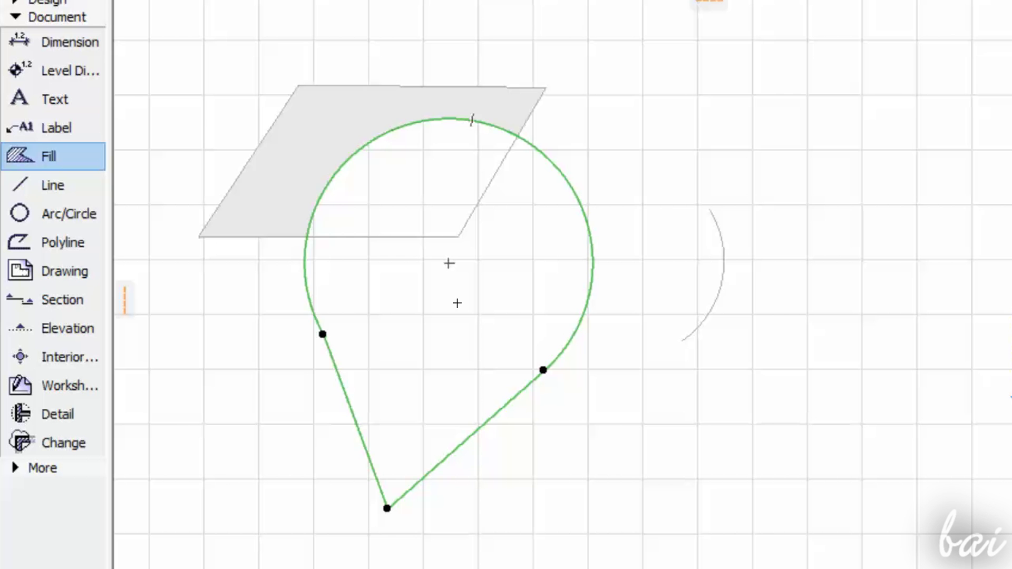
left_click(456, 303)
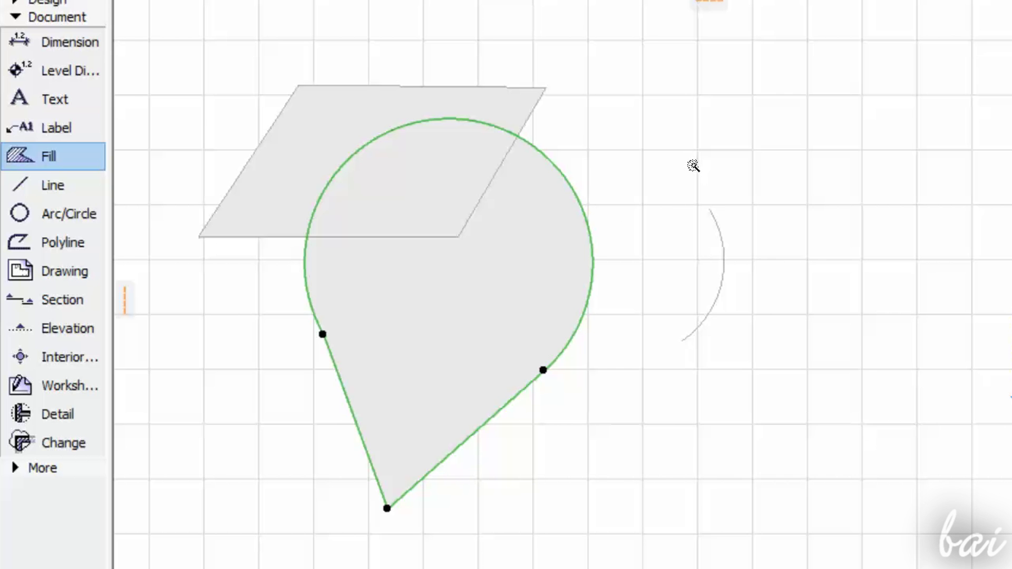
key("Escape")
left_click(373, 287)
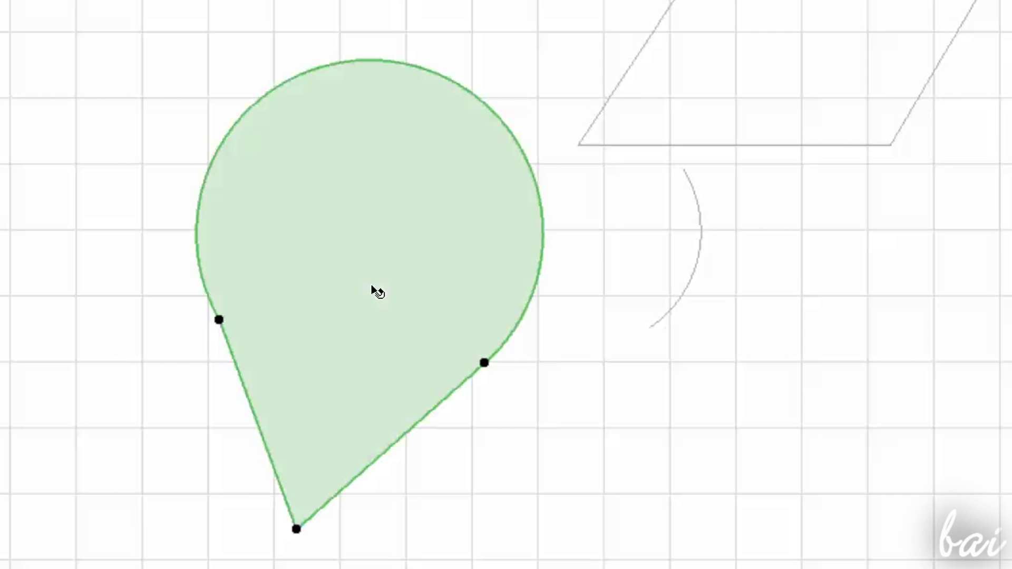
left_click(484, 362)
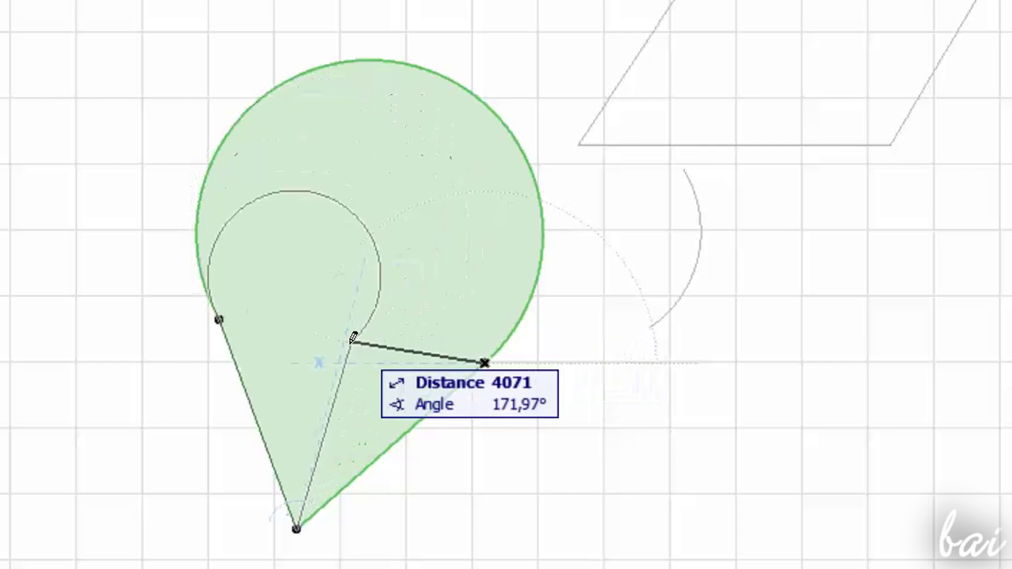
left_click(314, 362)
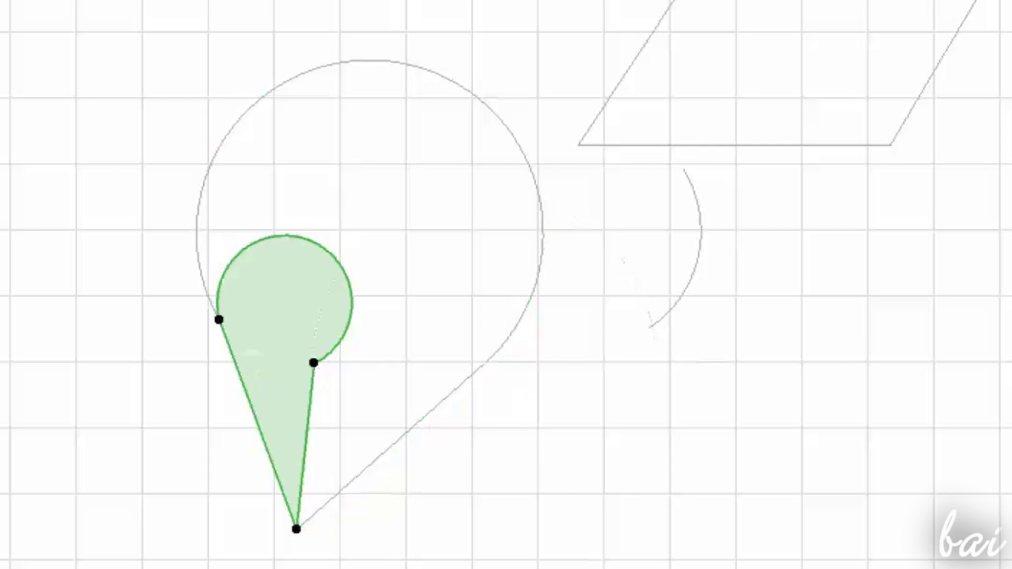
key("ctrl+z")
left_click(484, 362)
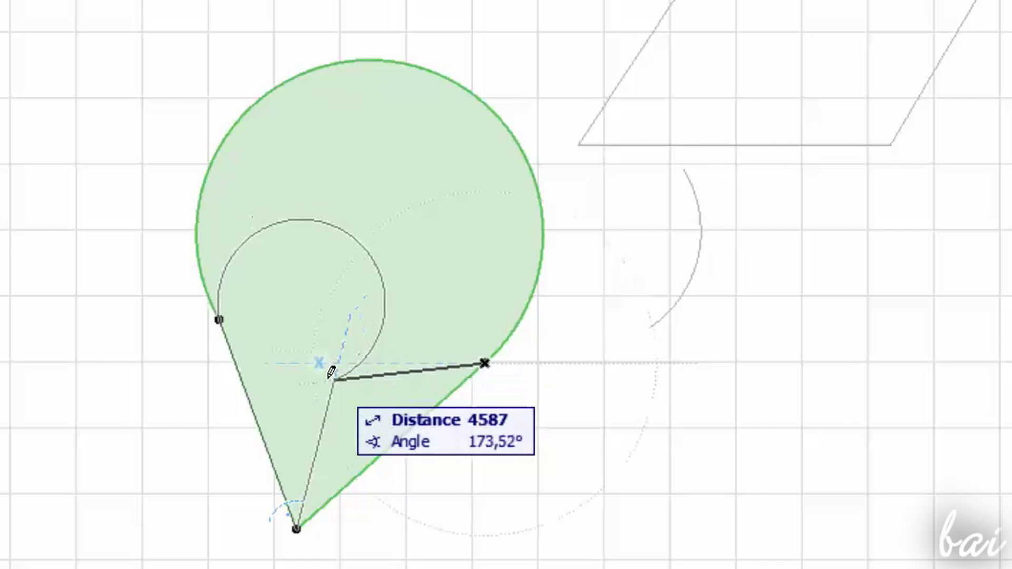
left_click(313, 363)
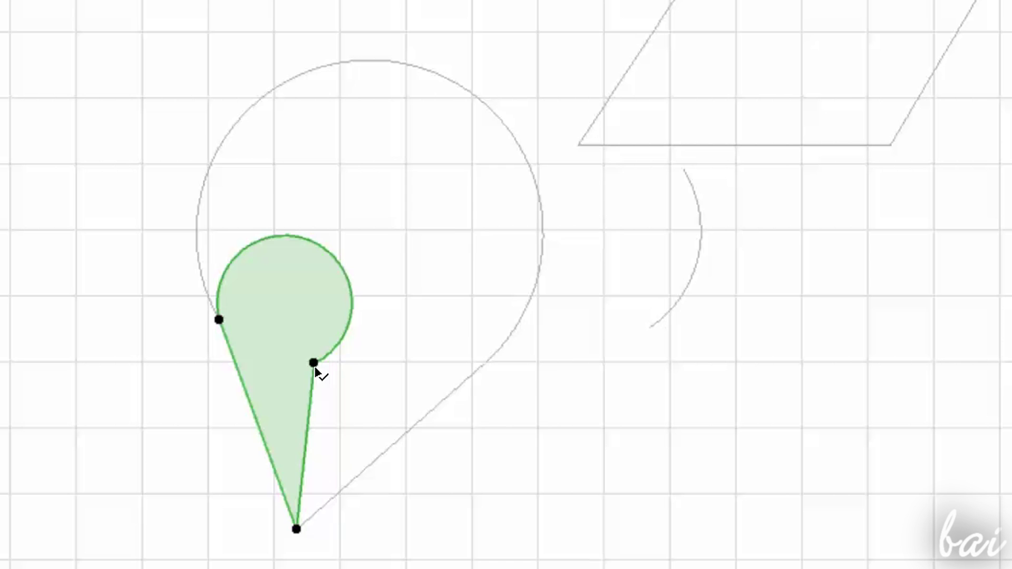
left_click(313, 363)
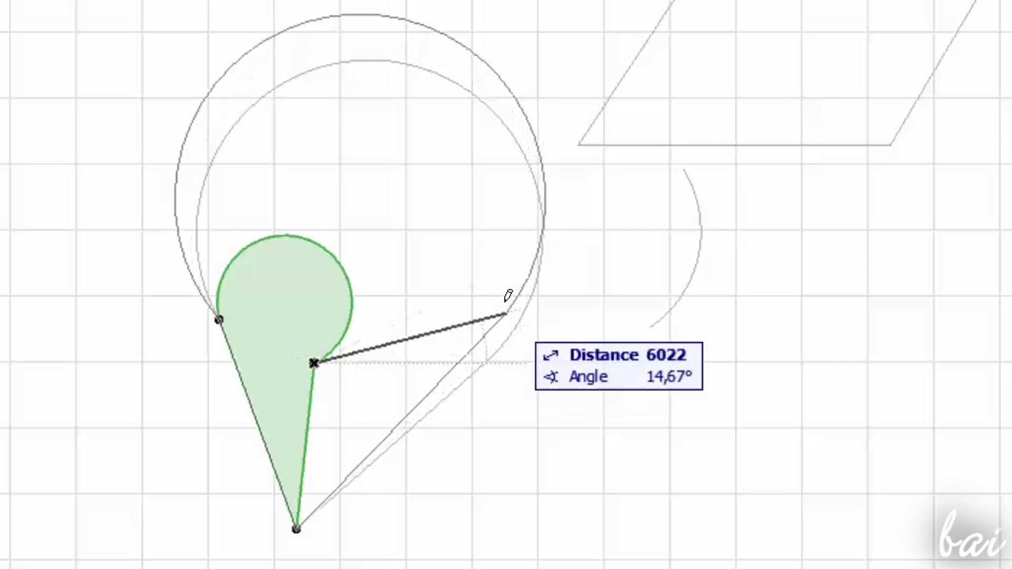
left_click(484, 242)
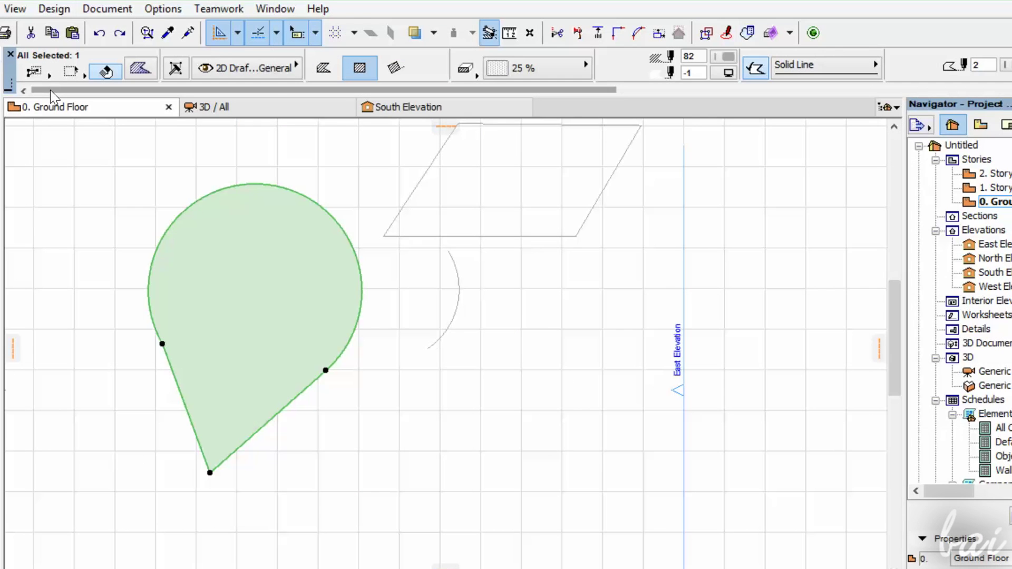
- Give the teardrop fill a Zigzag border line type in Fill Selection Settings
left_click(139, 68)
left_click(548, 126)
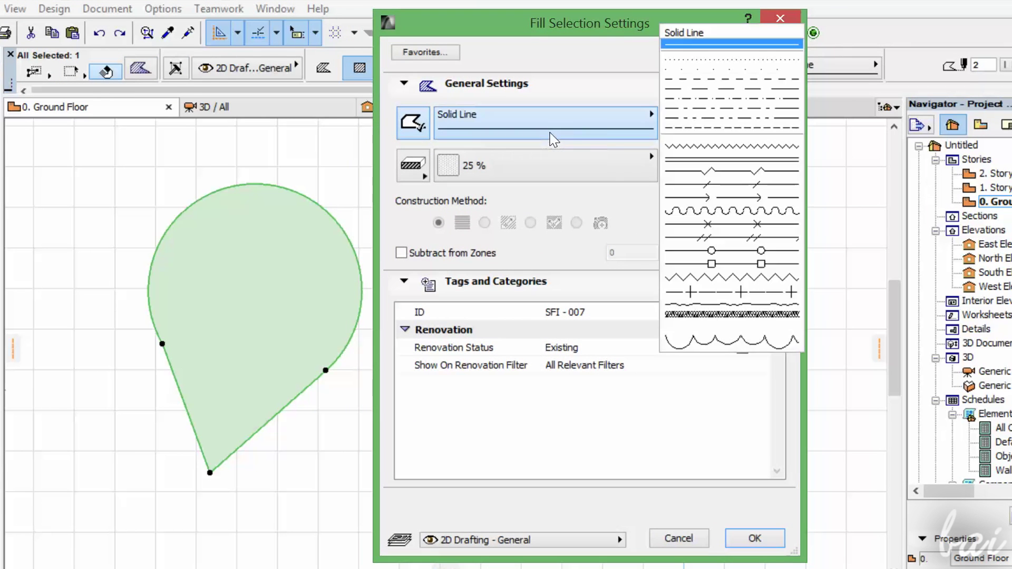
left_click(720, 146)
left_click(755, 538)
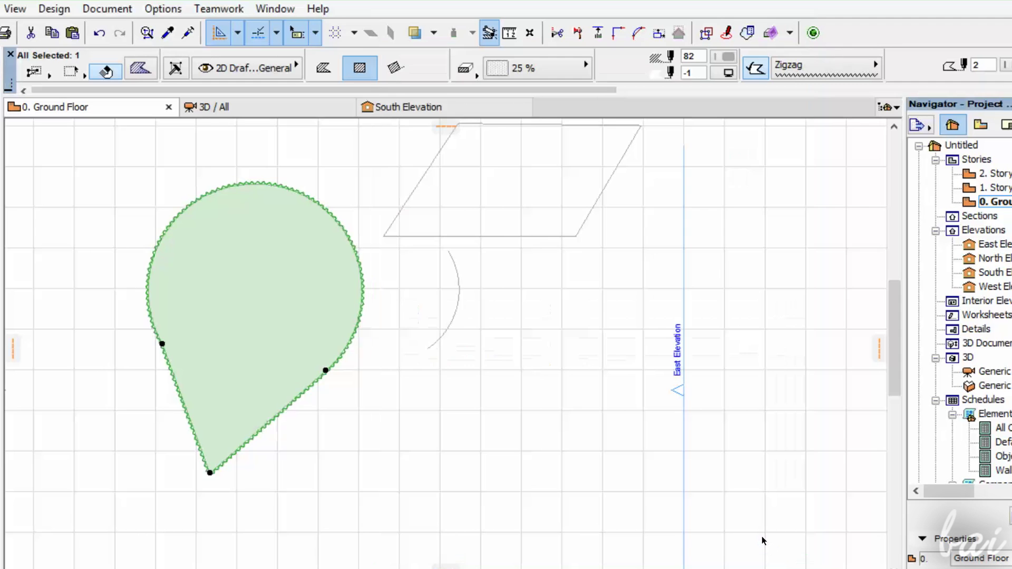
scroll(261, 230, "up", 3)
scroll(333, 189, "down", 2)
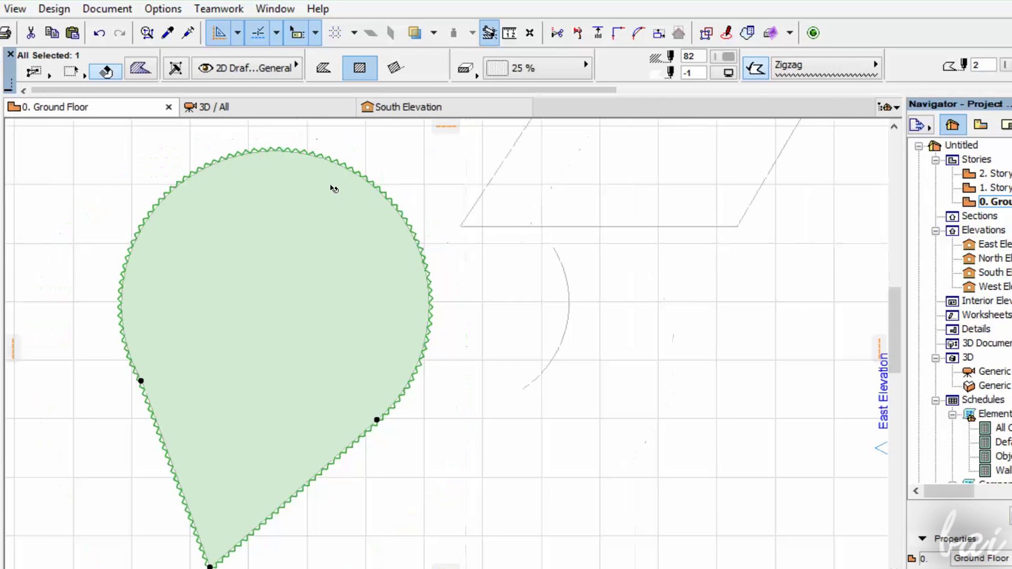
- Set the teardrop fill's contour pen to red
left_click(139, 68)
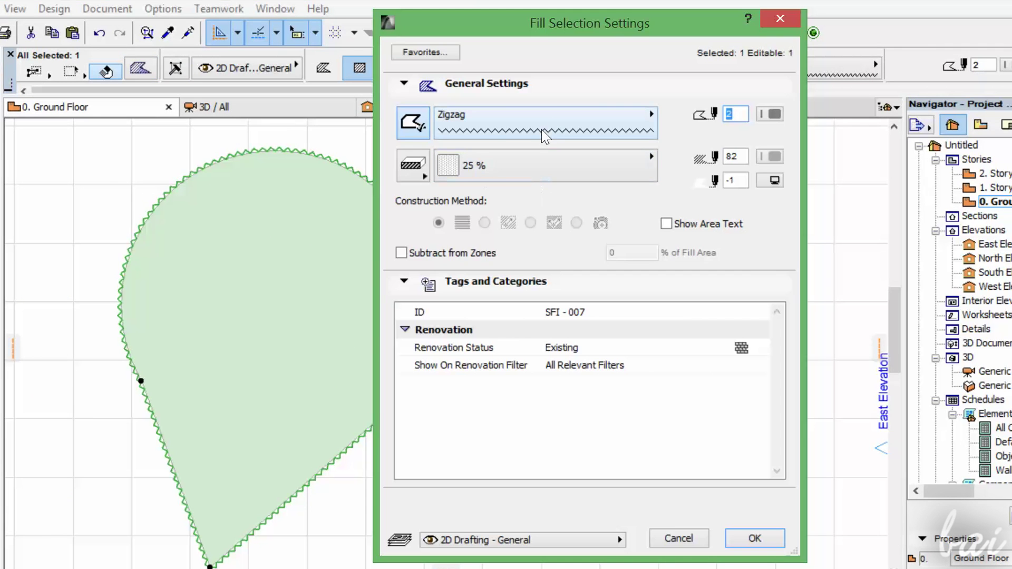
left_click_drag(540, 32, 624, 23)
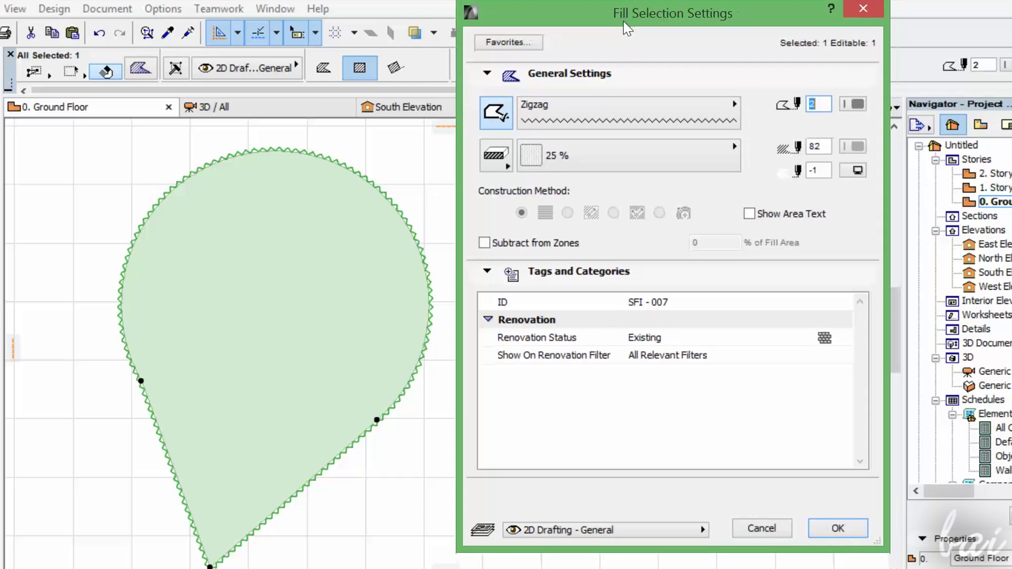
left_click(855, 104)
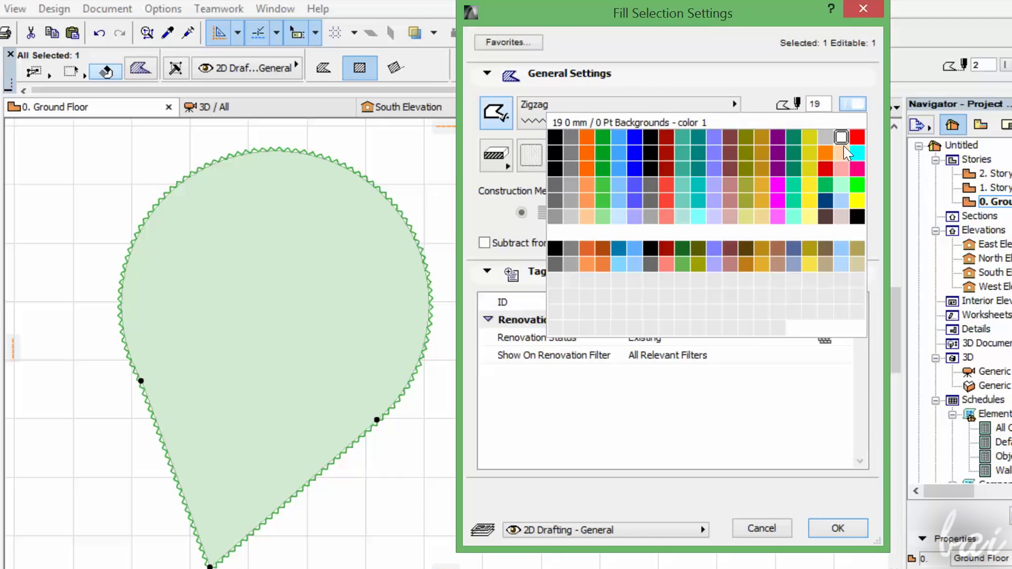
left_click(859, 147)
key("Return")
left_click(442, 459)
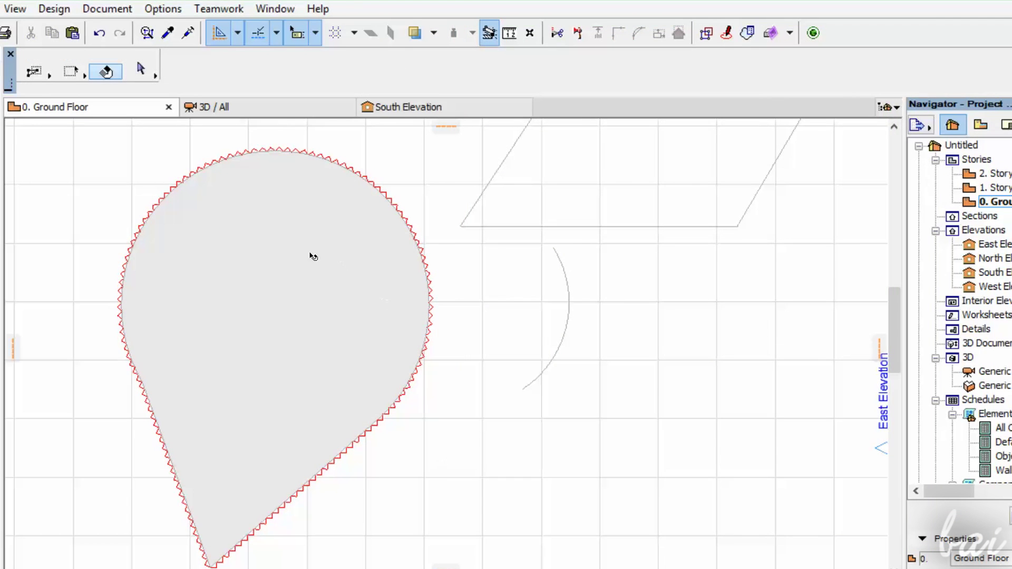
scroll(355, 202, "up", 5)
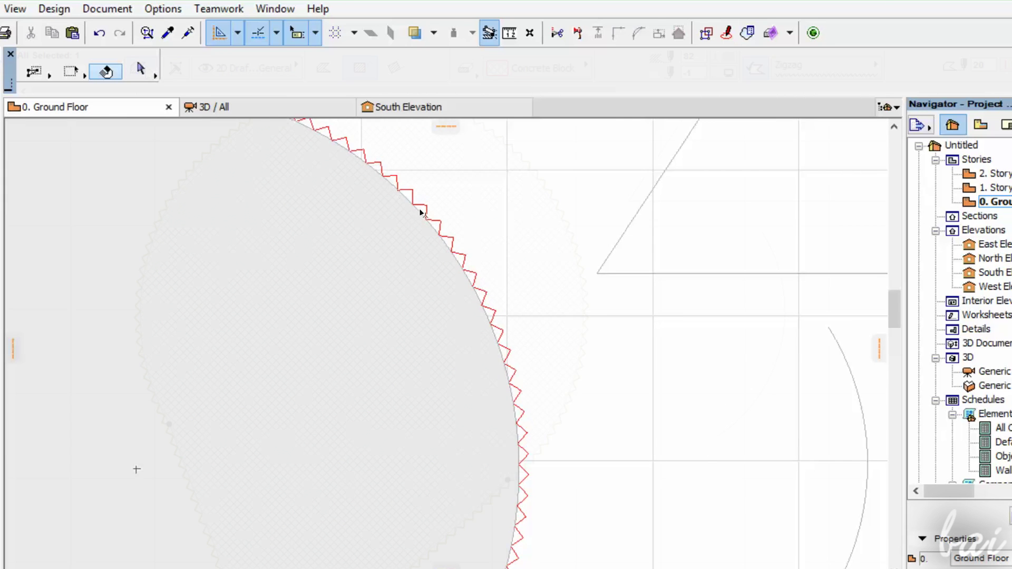
- Set the teardrop's Concrete Block hatch foreground pen to 6 (blue)
double_click(421, 212)
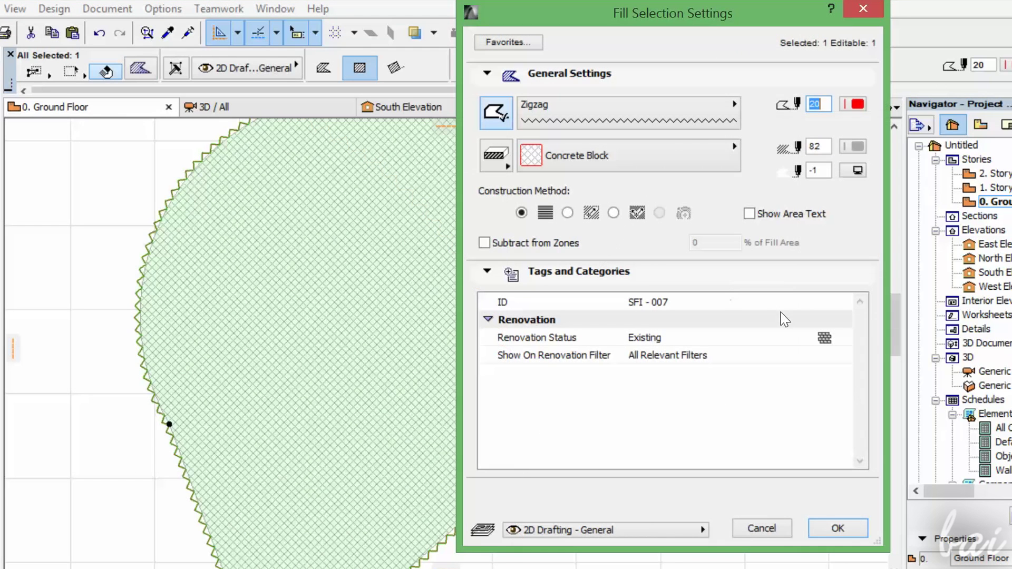
left_click(856, 150)
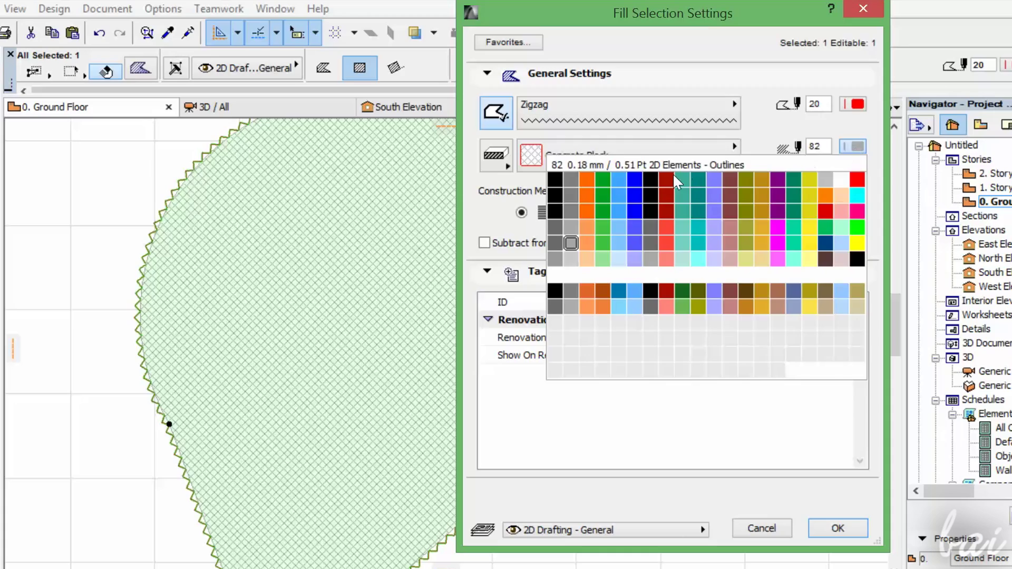
left_click(634, 180)
left_click(838, 528)
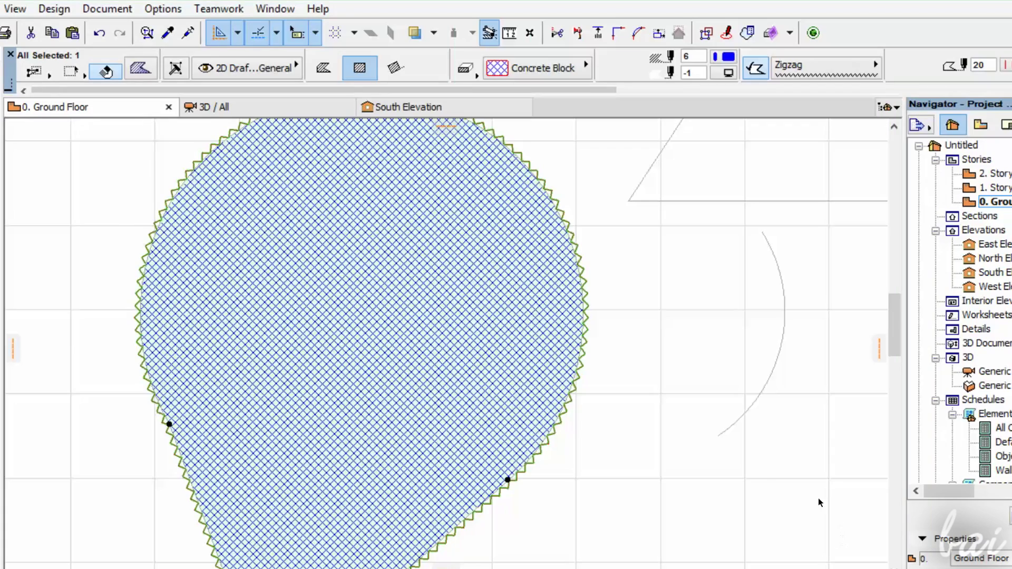
left_click(634, 357)
scroll(436, 311, "up", 5)
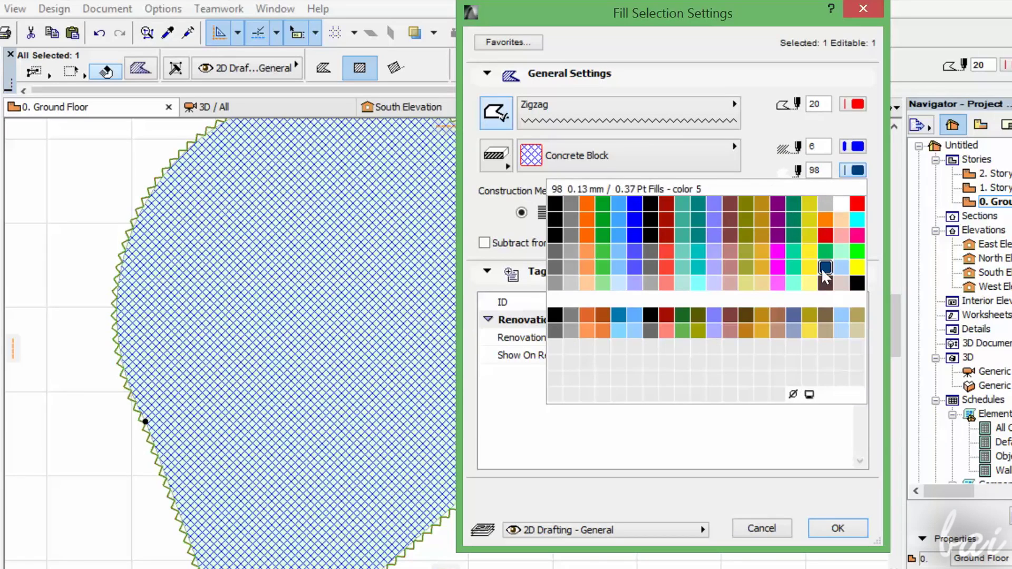
- Set the teardrop fill's background pen to 100 (yellow)
left_click(856, 268)
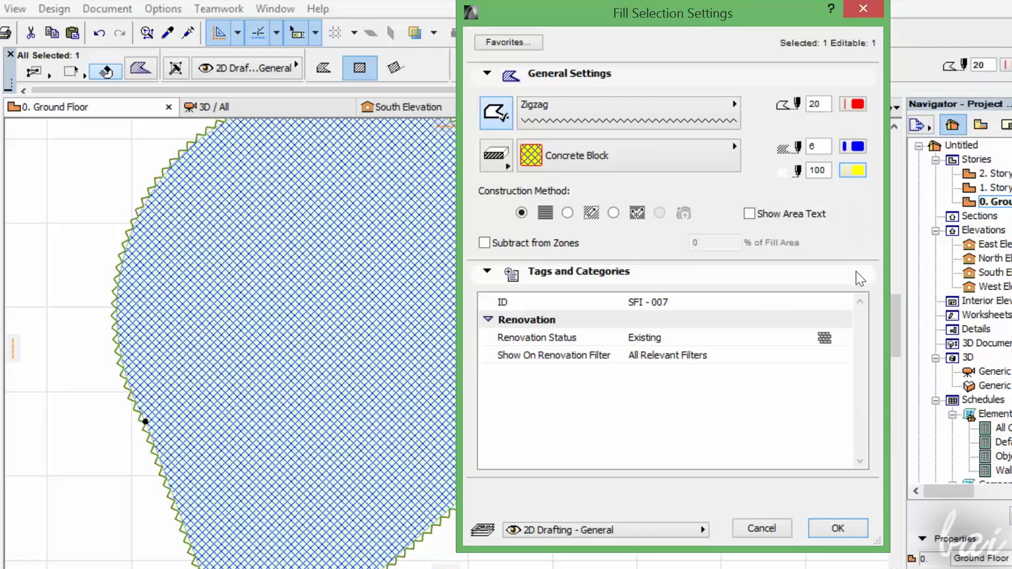
left_click(839, 529)
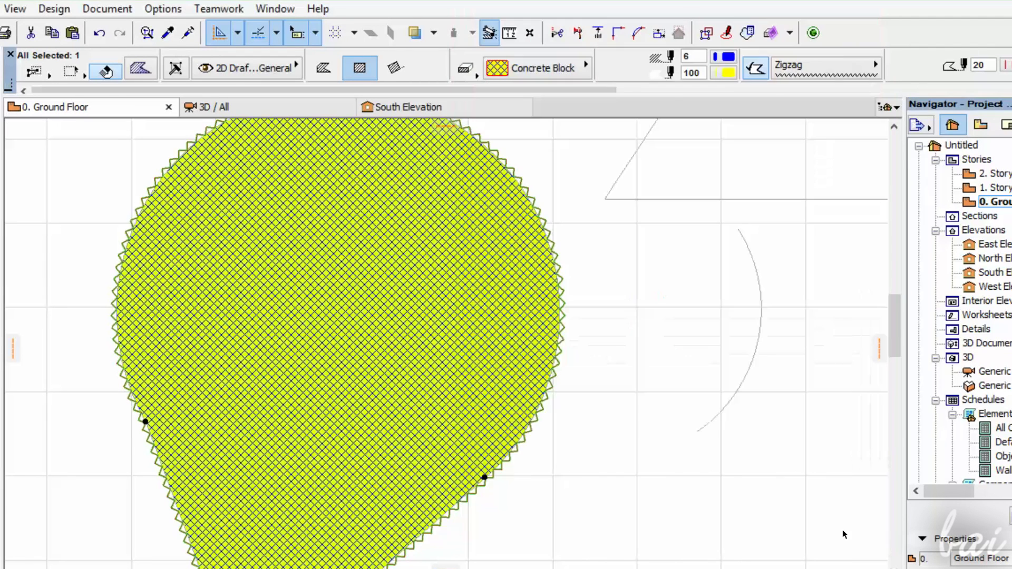
left_click(669, 443)
scroll(417, 332, "up", 5)
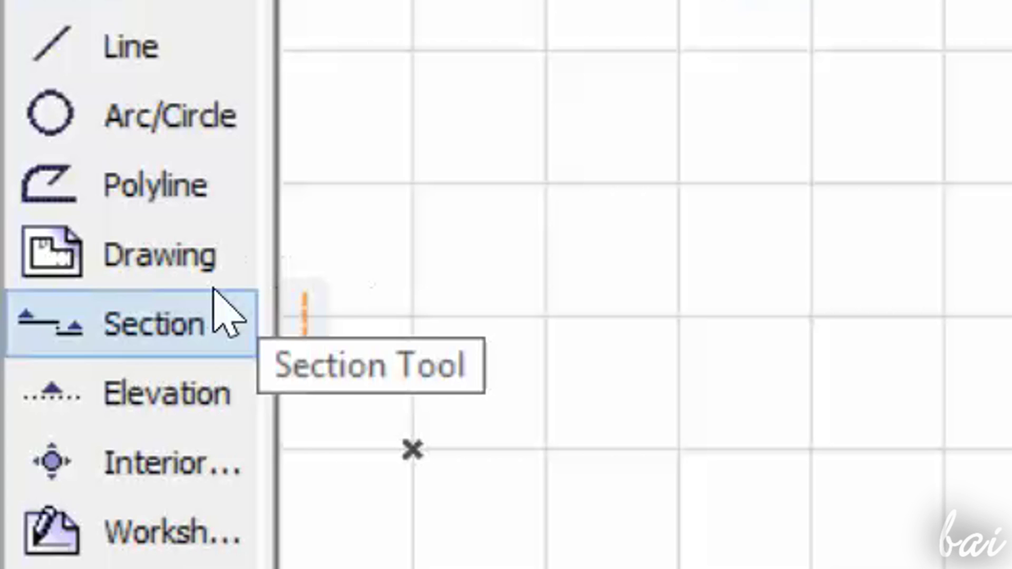
- Activate the Drawing tool to place an image drawing on the Ground Floor plan
left_click(179, 268)
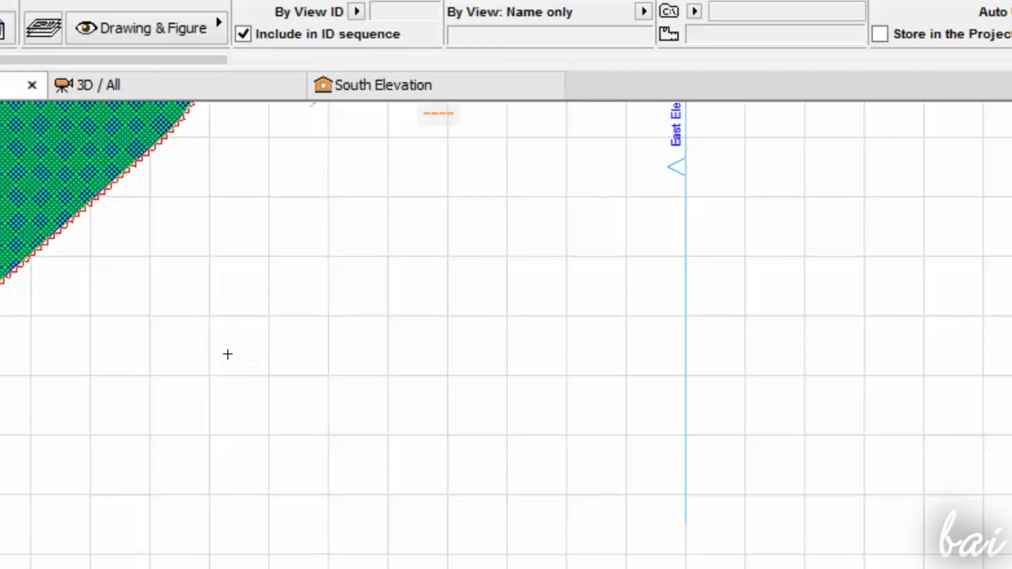
- Place the IMG1.jpg sunset photo and move it to the right of the blue teardrop fill
left_click(228, 354)
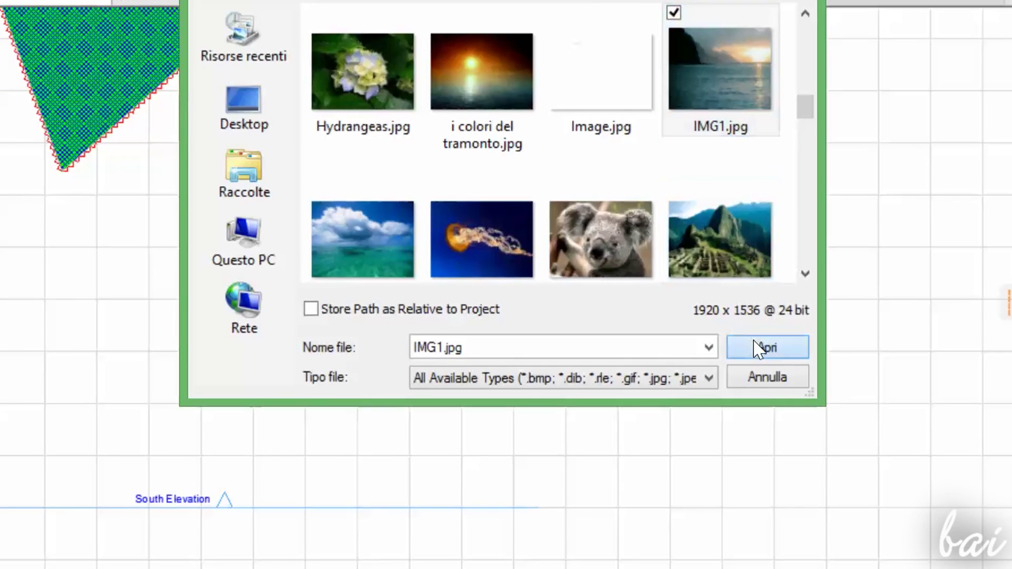
left_click(767, 348)
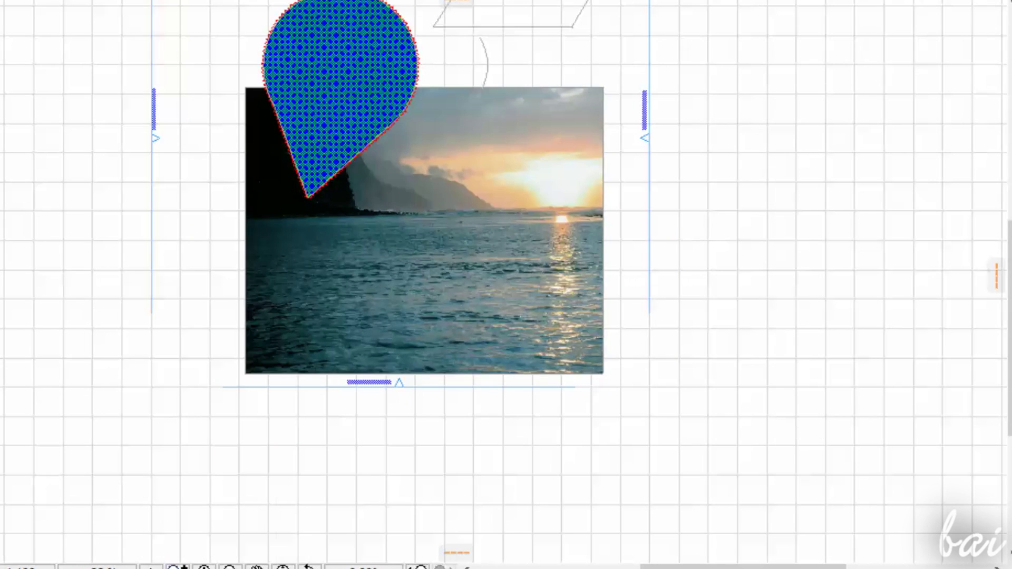
left_click(422, 231)
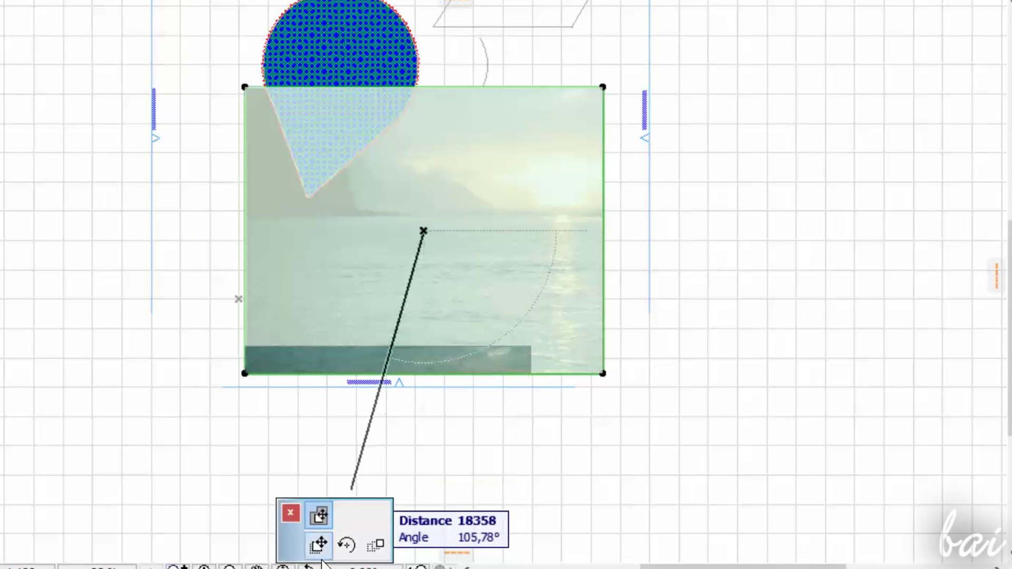
left_click(319, 544)
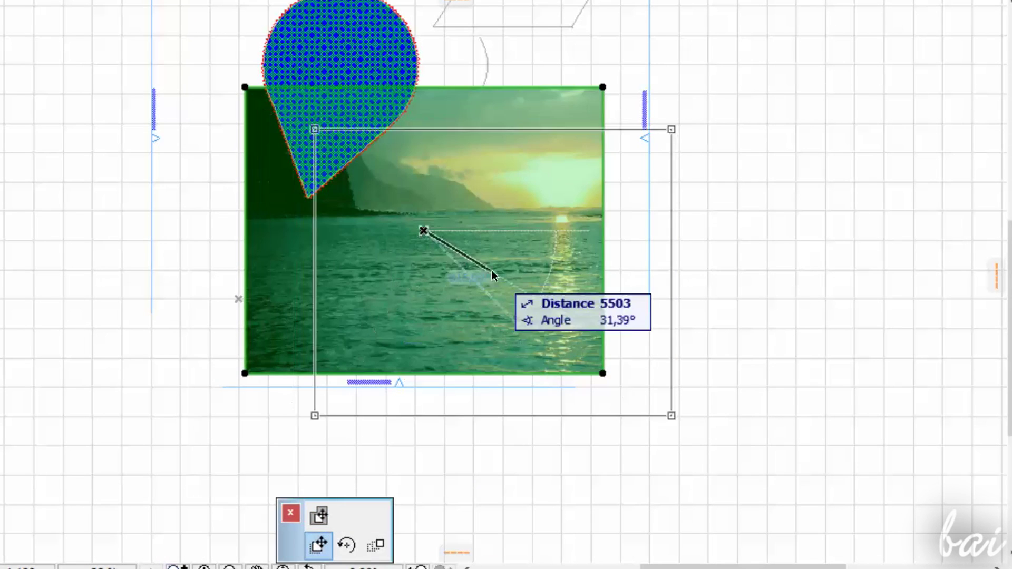
left_click(853, 239)
scroll(770, 505, "right", 5)
left_click(771, 506)
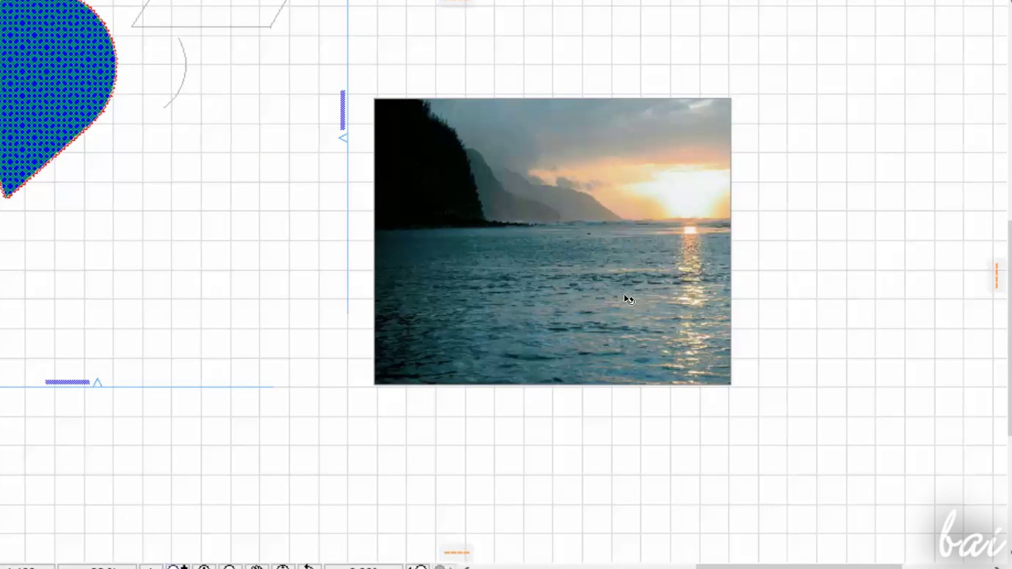
scroll(625, 256, "up", 2)
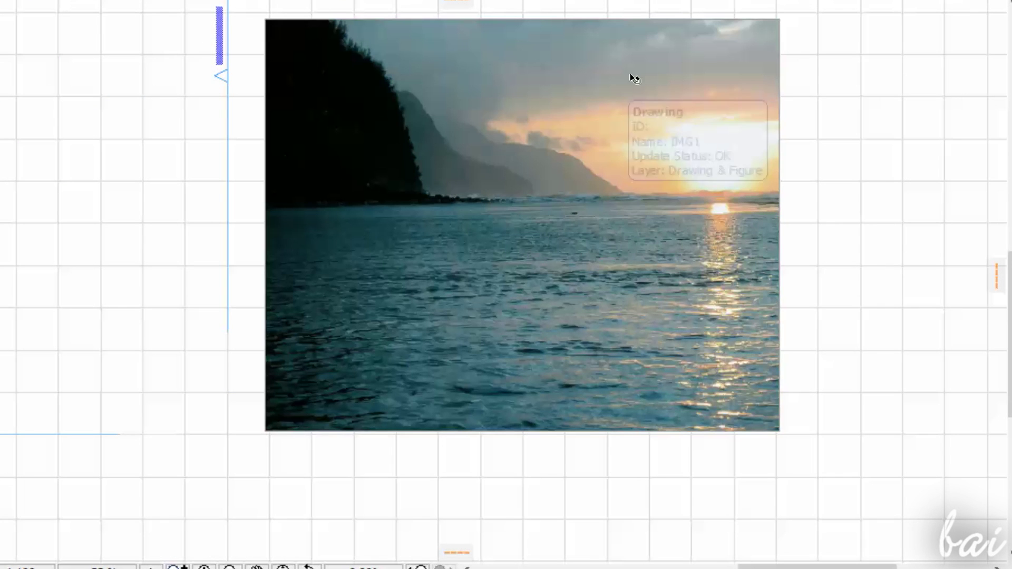
- Crop the sunset image's frame down to its lower sea strip
left_click(596, 116)
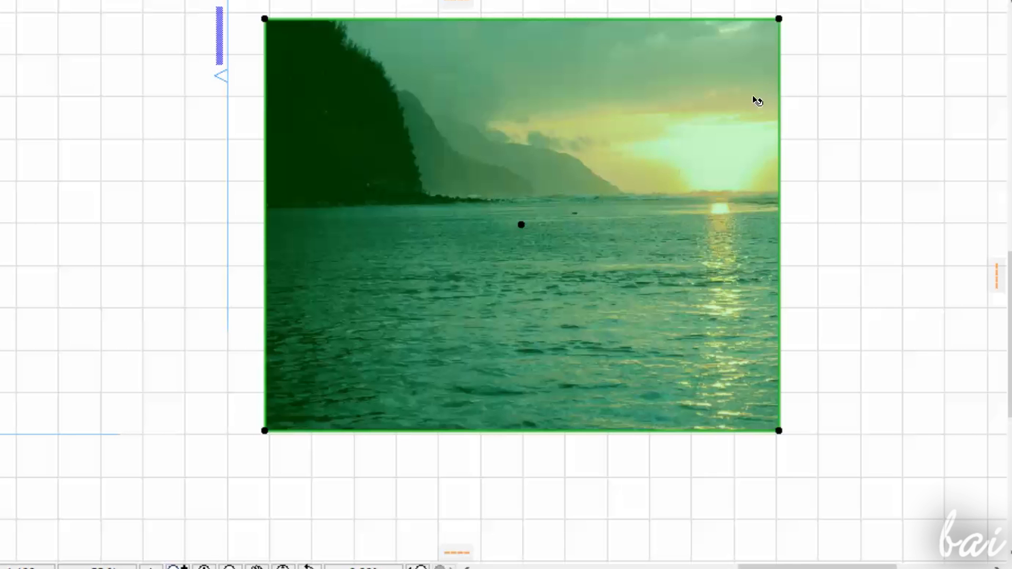
left_click(779, 19)
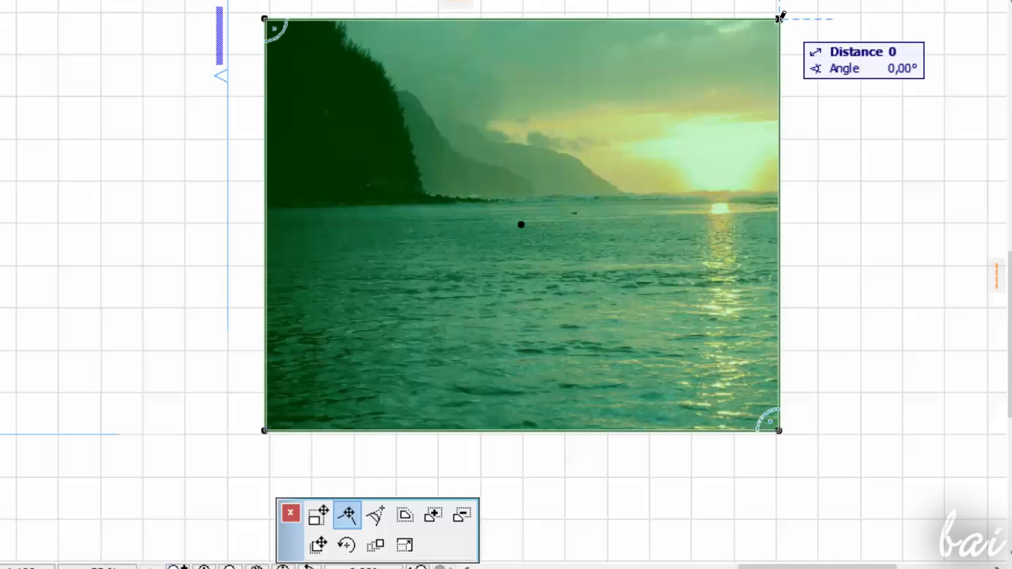
left_click(404, 545)
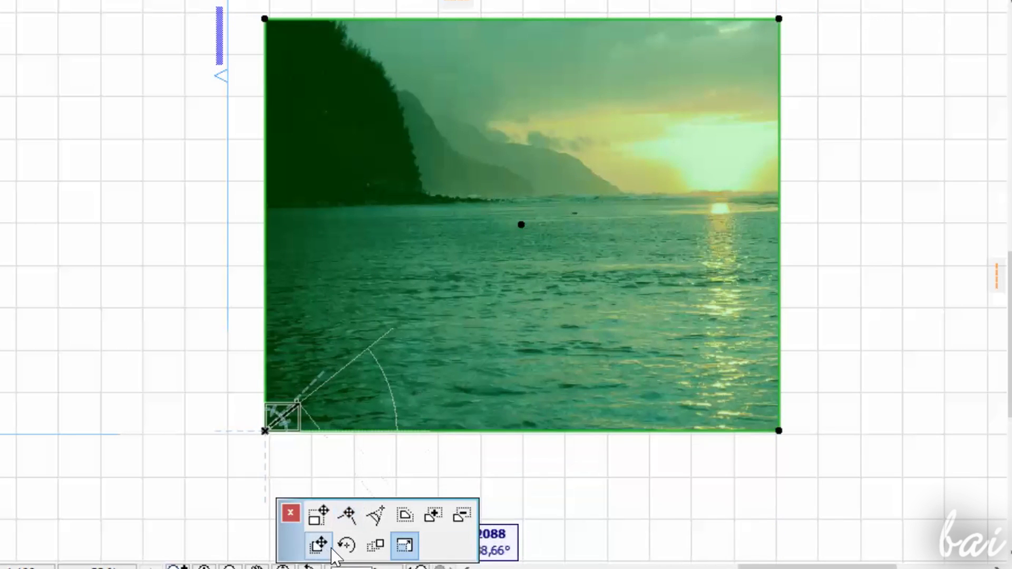
left_click(317, 516)
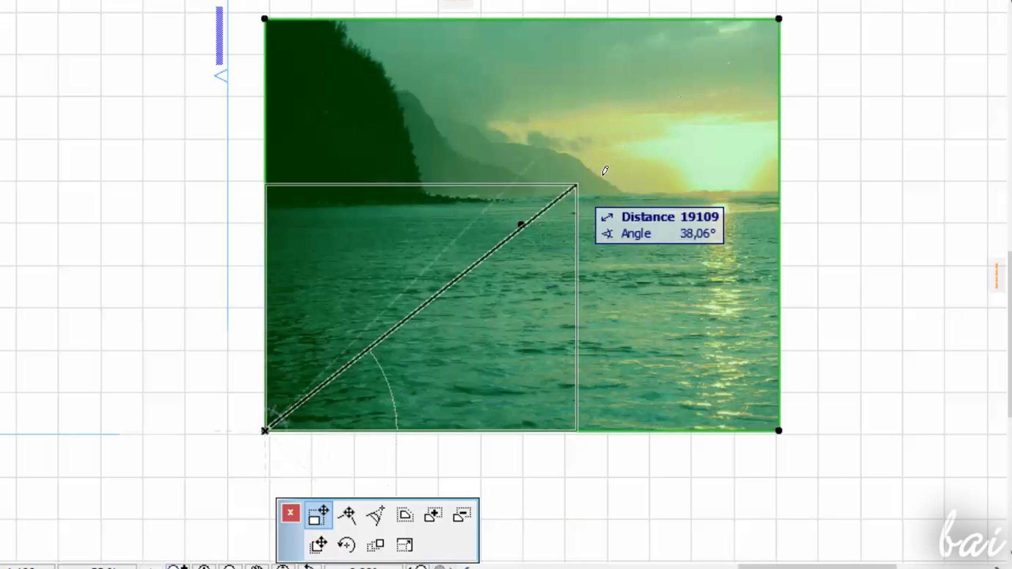
left_click(780, 177)
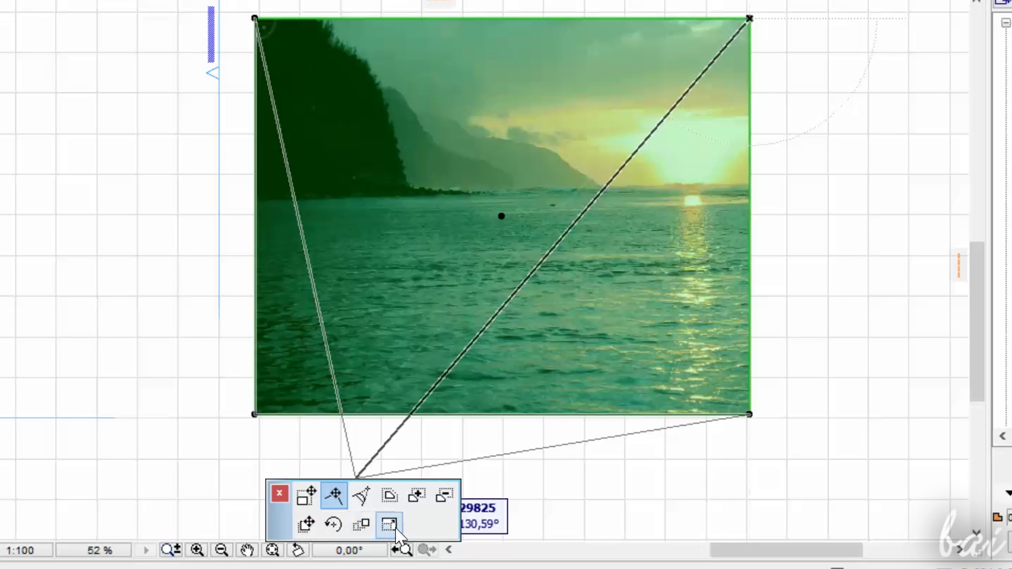
- Shrink the sunset image proportionally and begin curving its top edge
left_click(392, 528)
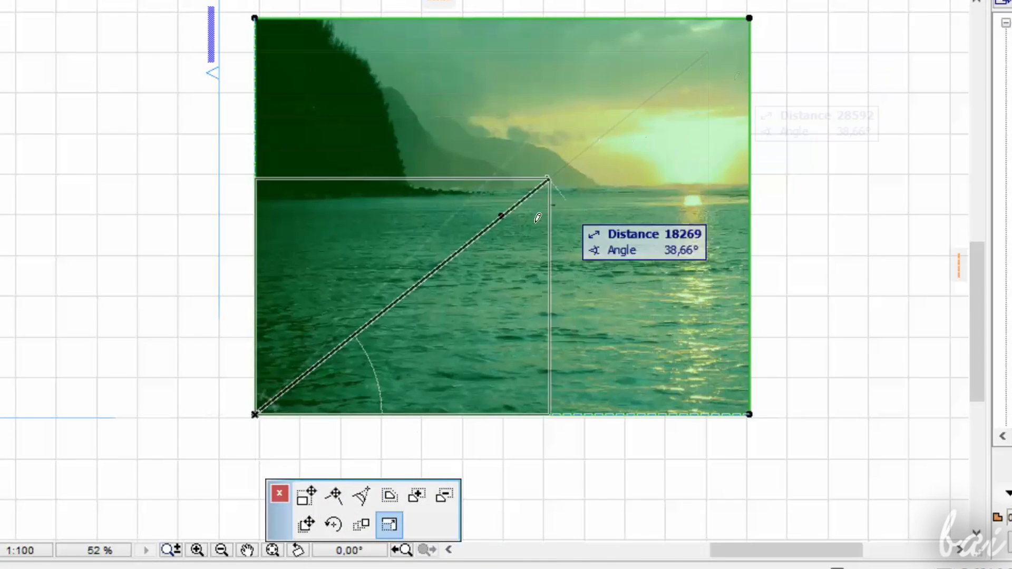
left_click(613, 130)
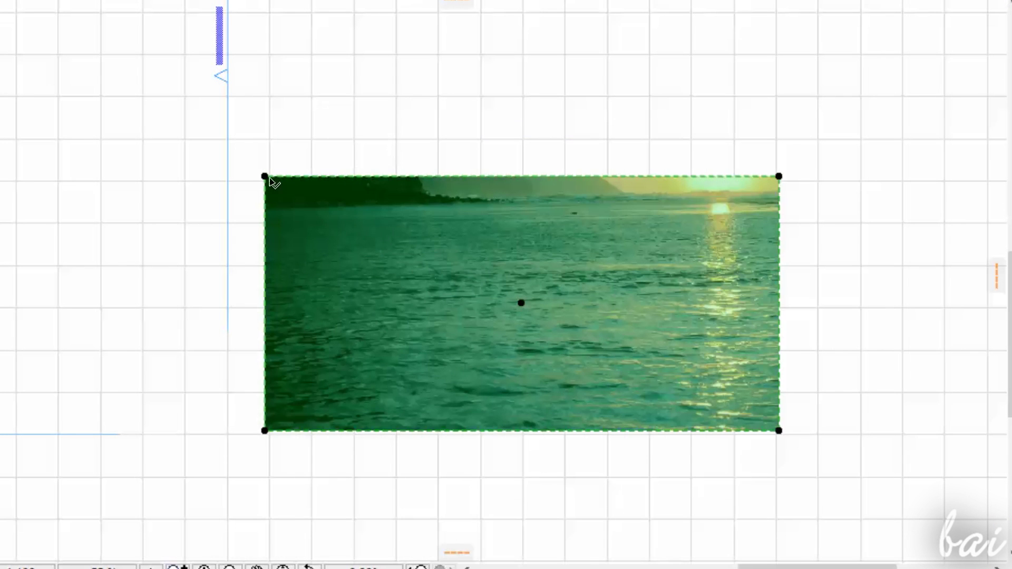
left_click(266, 177)
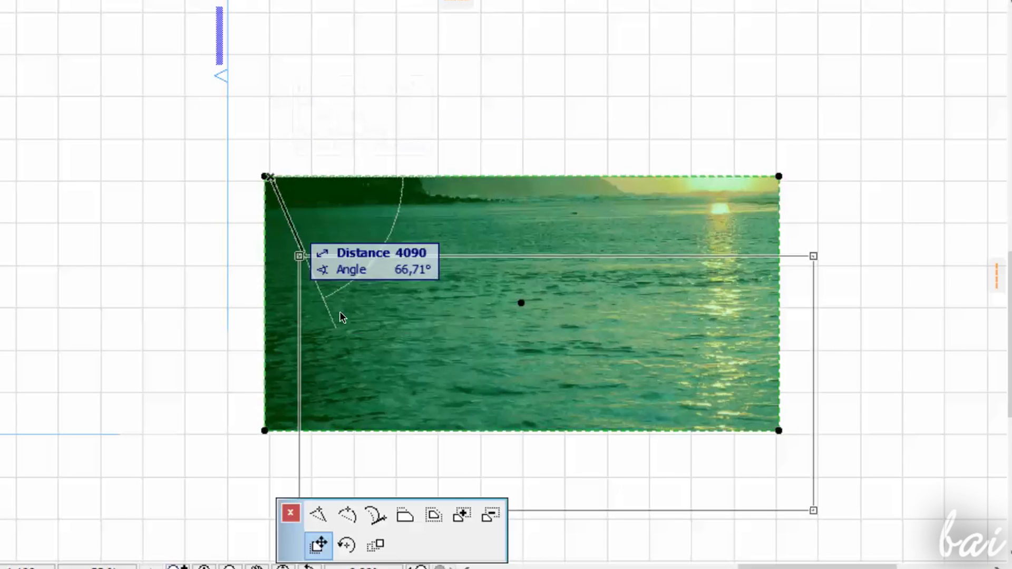
left_click(352, 522)
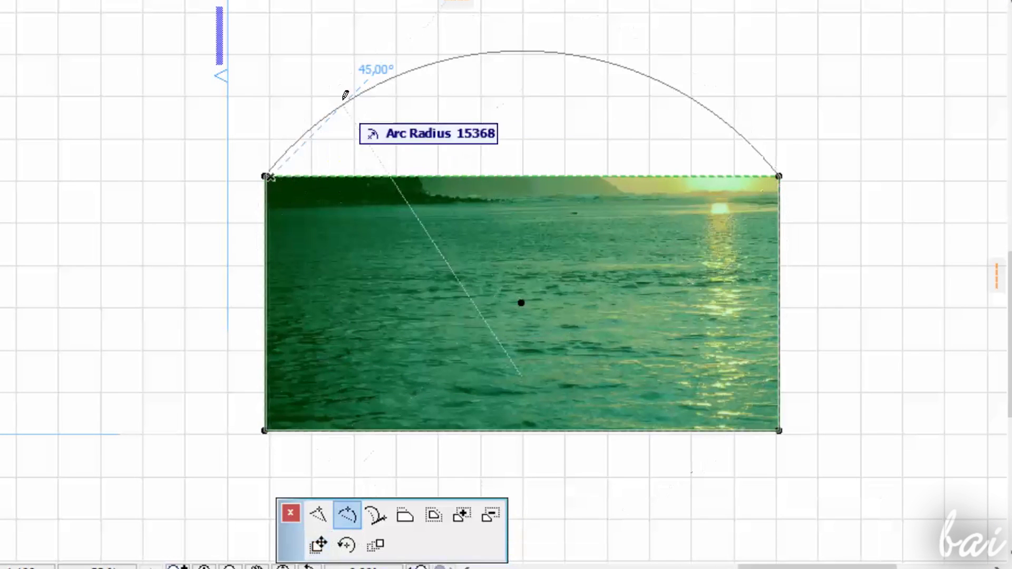
- Set the top edge's arch and place a snap guide at the parallelogram's top-right corner
left_click(359, 90)
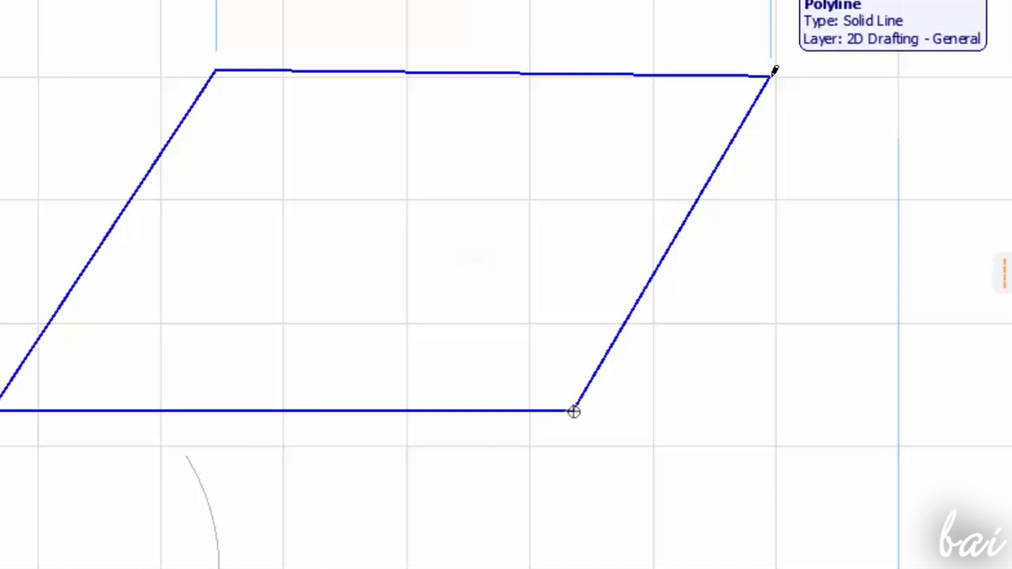
left_click(771, 75)
right_click(700, 240)
left_click(764, 295)
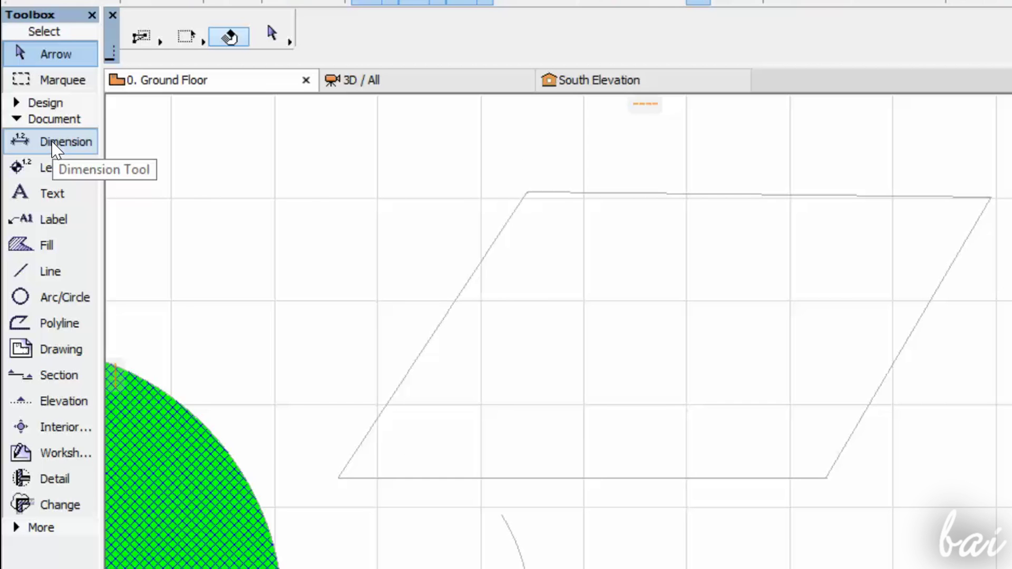
- Dimension the parallelogram's top edge with a 9,007 linear dimension placed above it
left_click(53, 143)
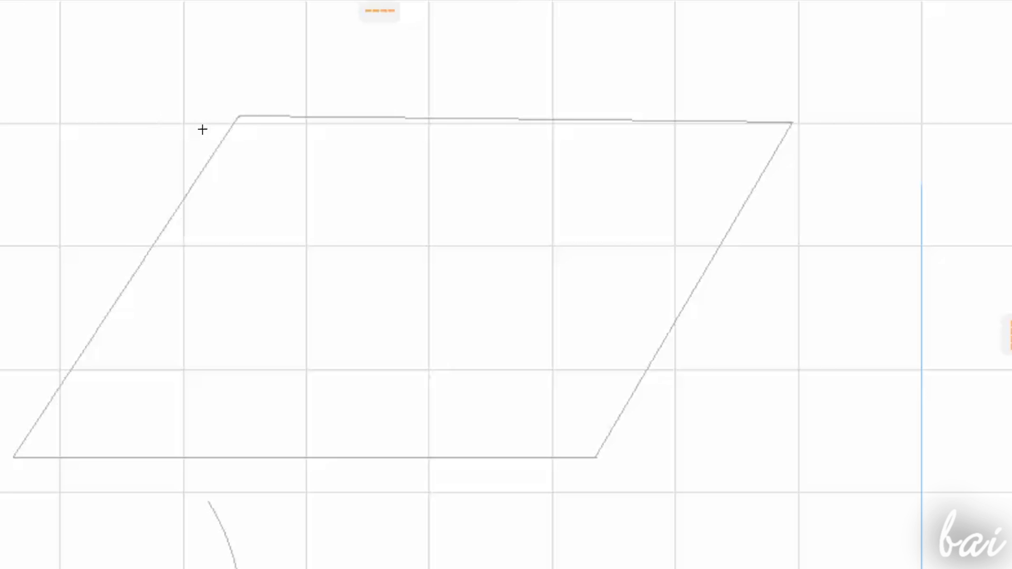
left_click(238, 116)
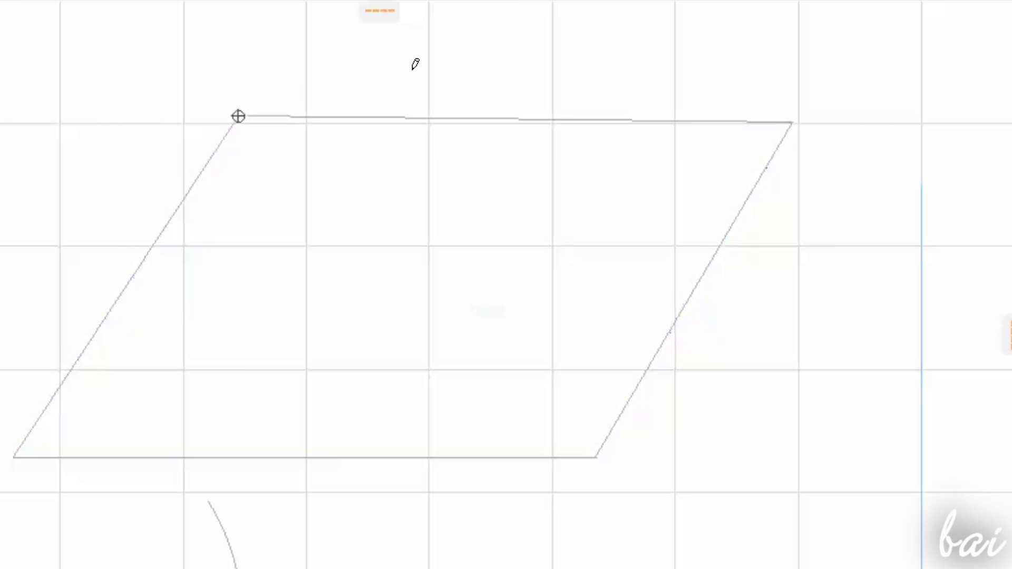
left_click(795, 116)
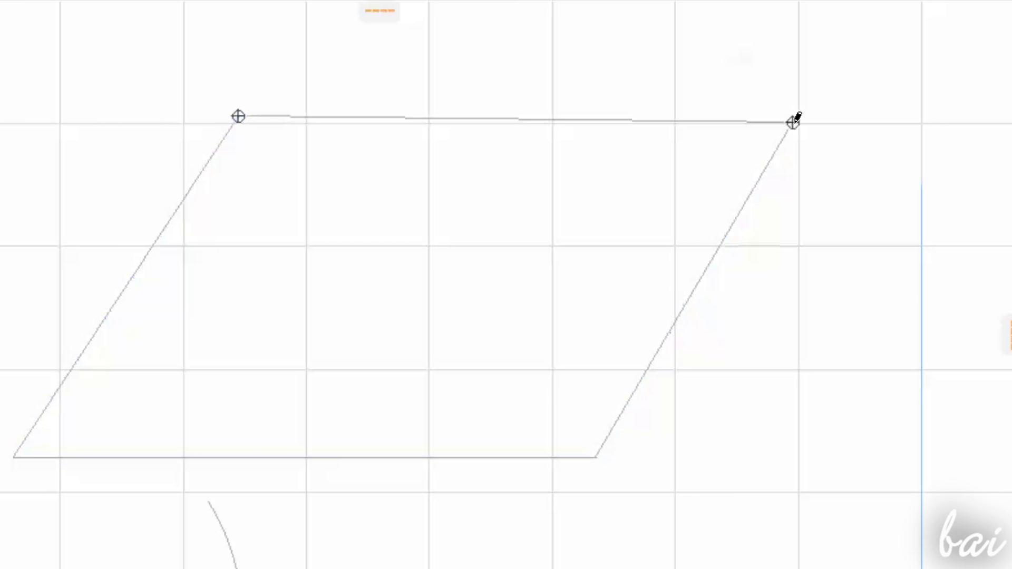
right_click(617, 67)
left_click(698, 229)
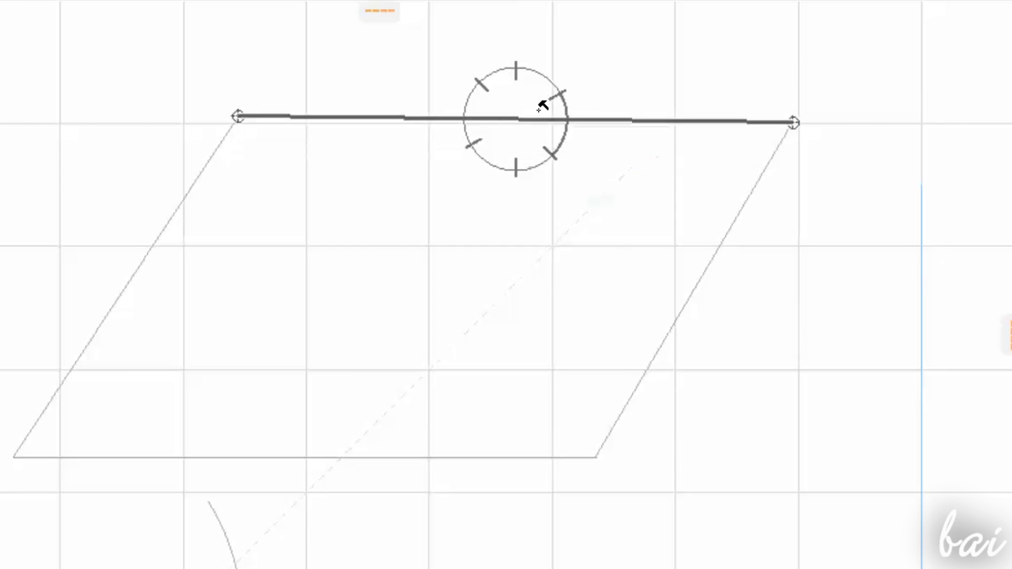
scroll(544, 34, "down", 1)
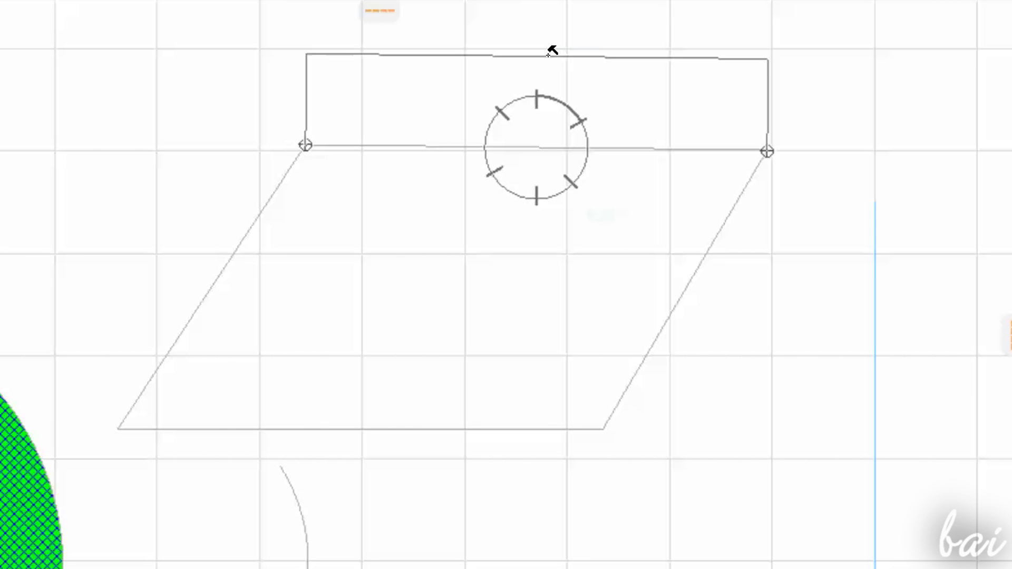
left_click(548, 54)
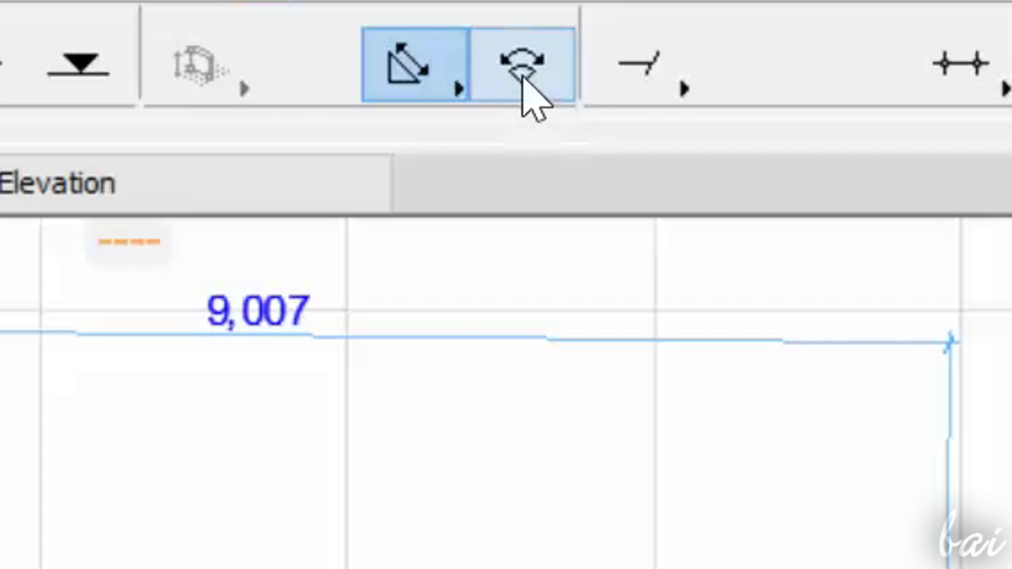
- Add a 5,480 arc-length dimension to the arc
left_click(523, 79)
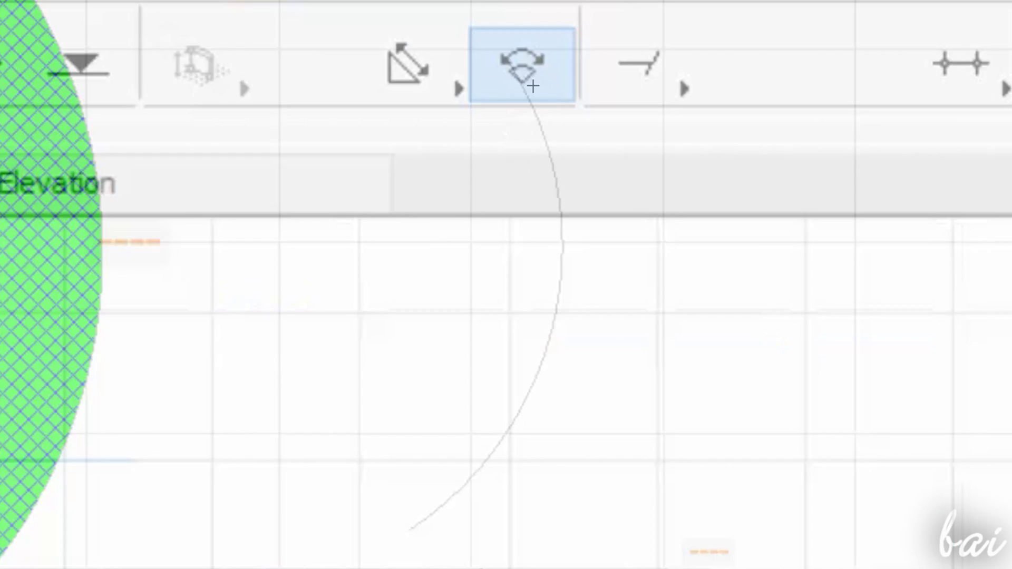
left_click(519, 61)
right_click(636, 274)
left_click(704, 489)
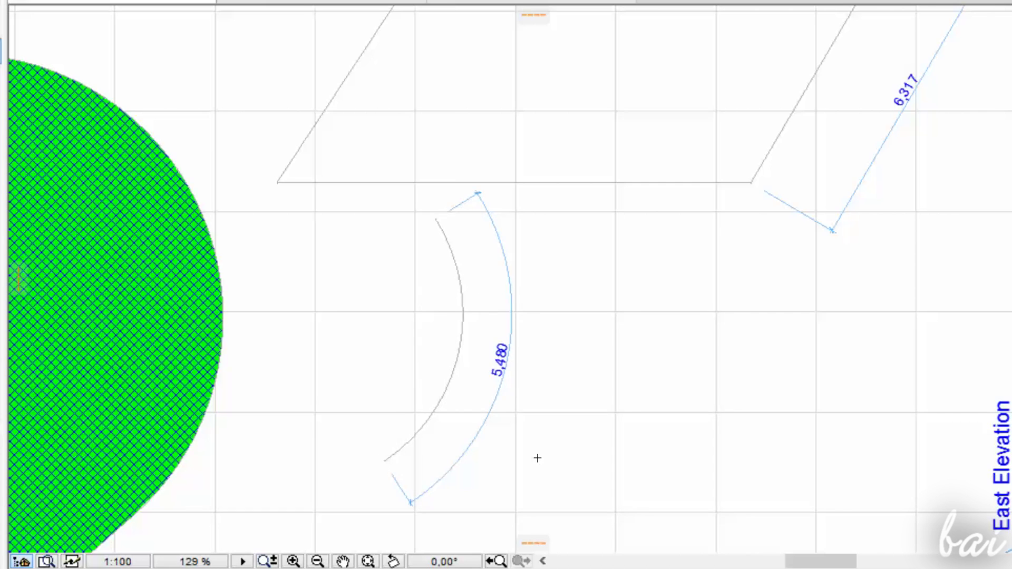
scroll(537, 458, "up", 3)
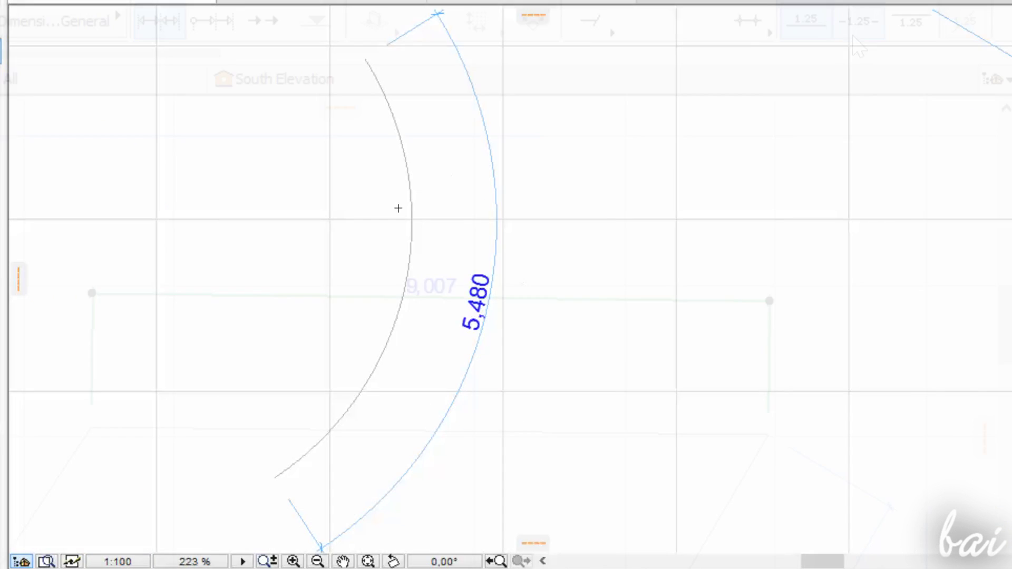
- Set the 9,007 dimension text position to above its line
left_click(837, 42)
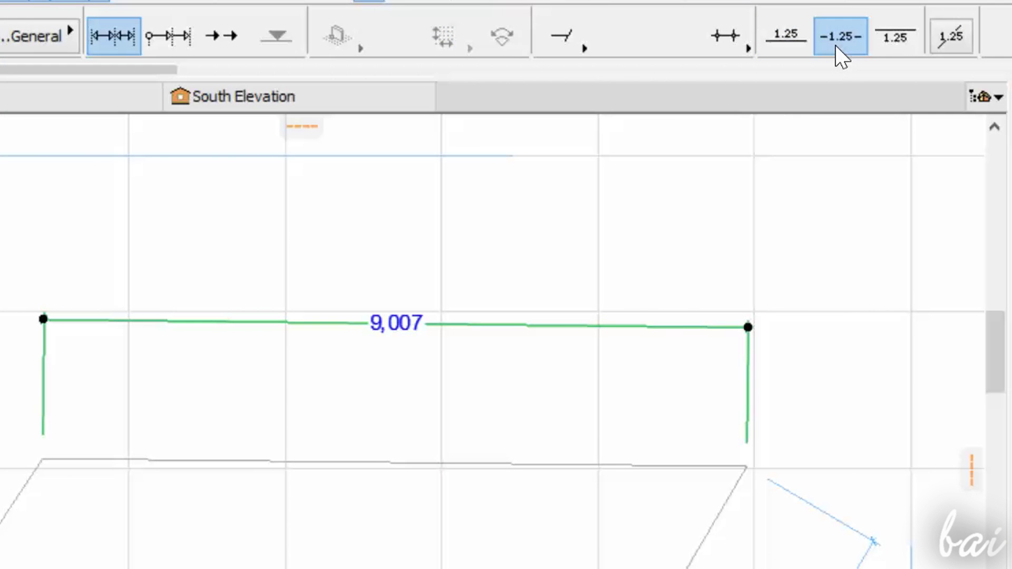
left_click(897, 34)
left_click(777, 42)
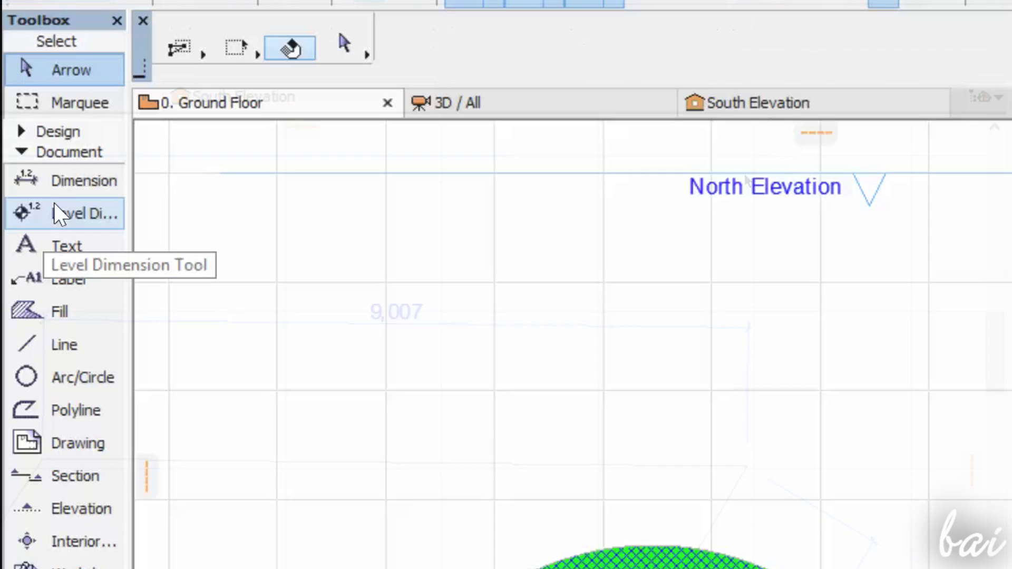
- Place a ±0,000 level dimension on the plan
left_click(64, 216)
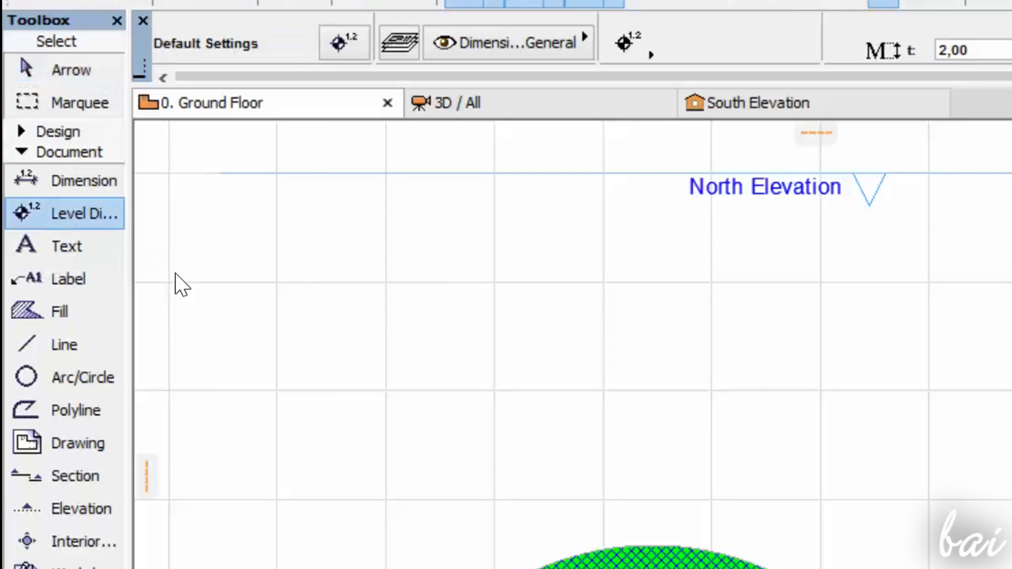
scroll(782, 486, "up", 3)
scroll(790, 440, "up", 2)
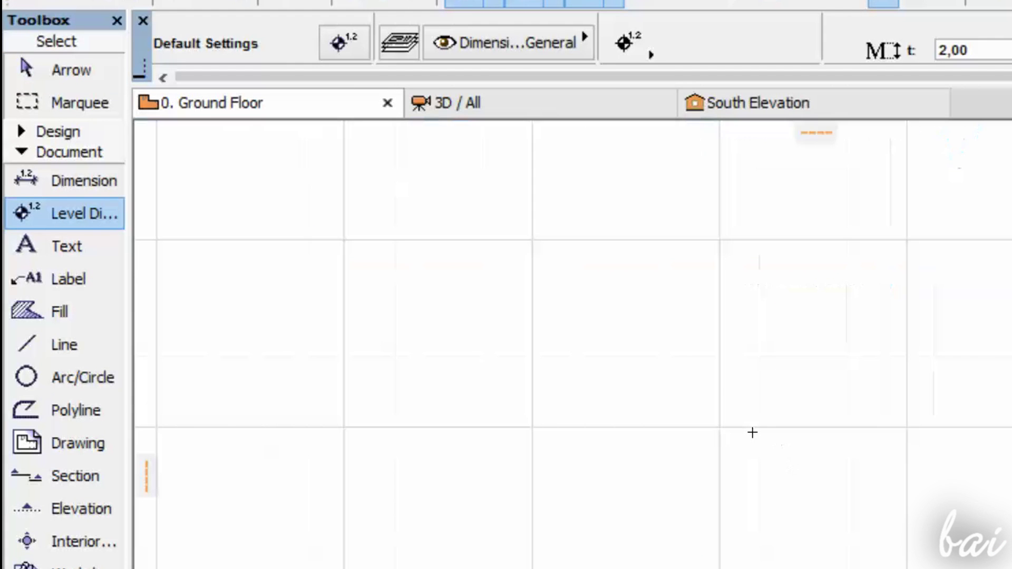
left_click(753, 431)
scroll(783, 503, "up", 2)
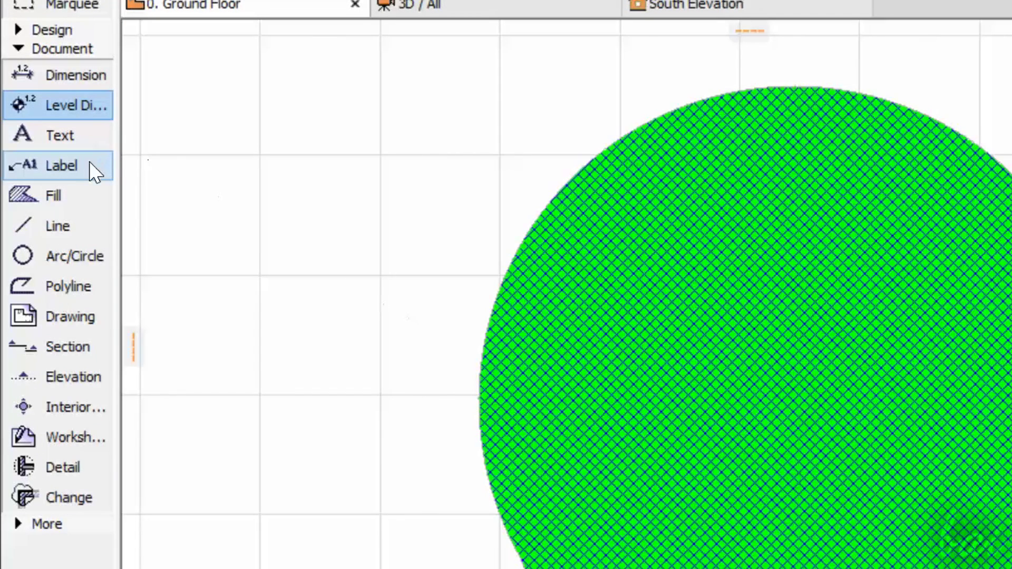
- Place a curved-leader label reading 'Blue and green' beside the green hatched circle
left_click(85, 168)
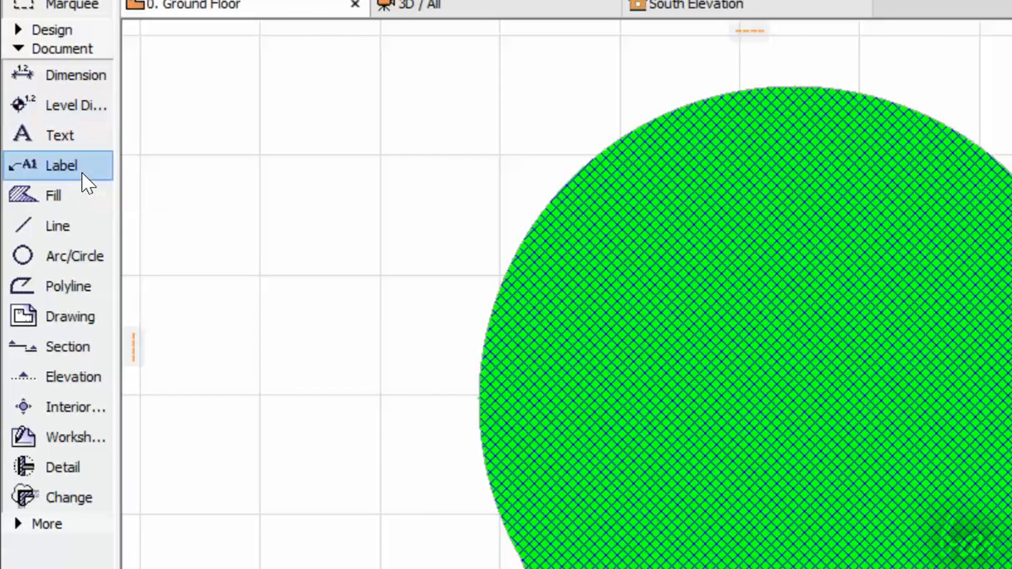
left_click(336, 210)
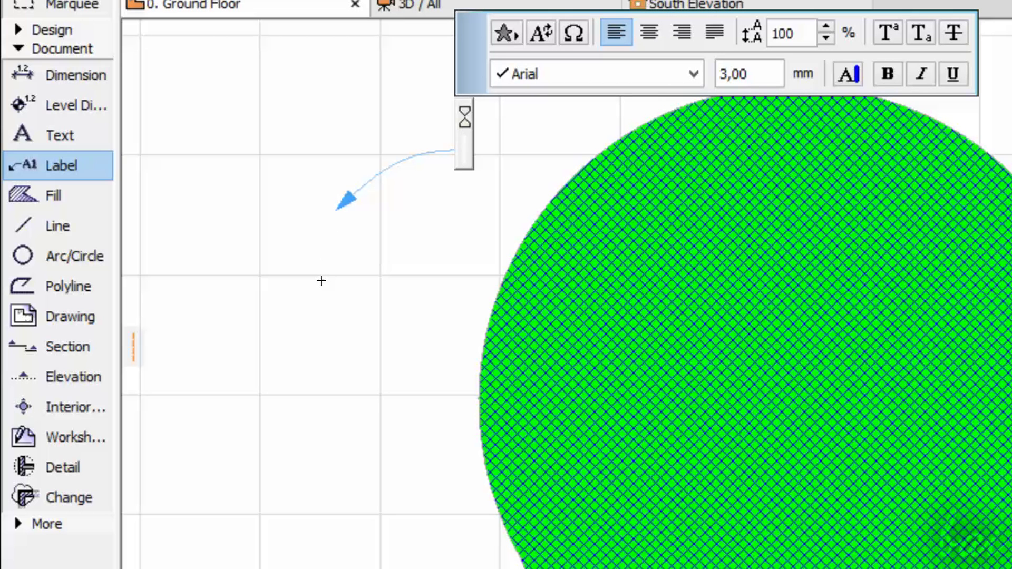
type("Blue and gree")
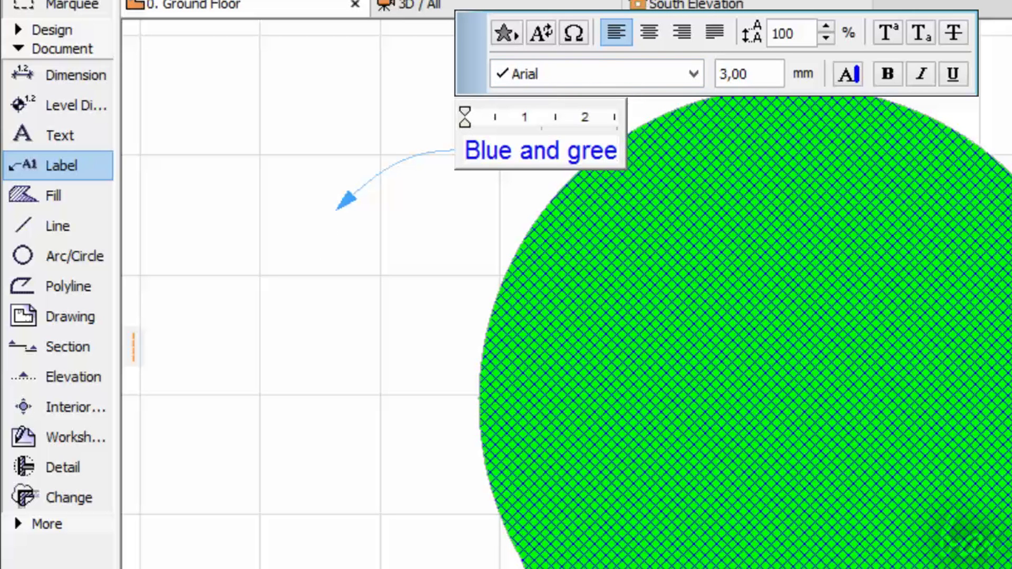
type("n")
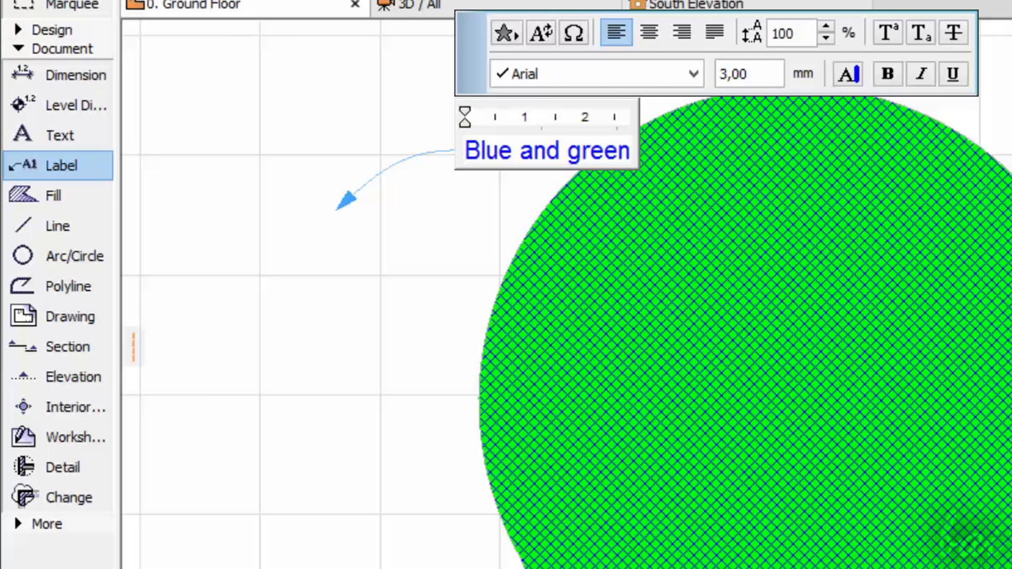
left_click(396, 112)
key("Escape")
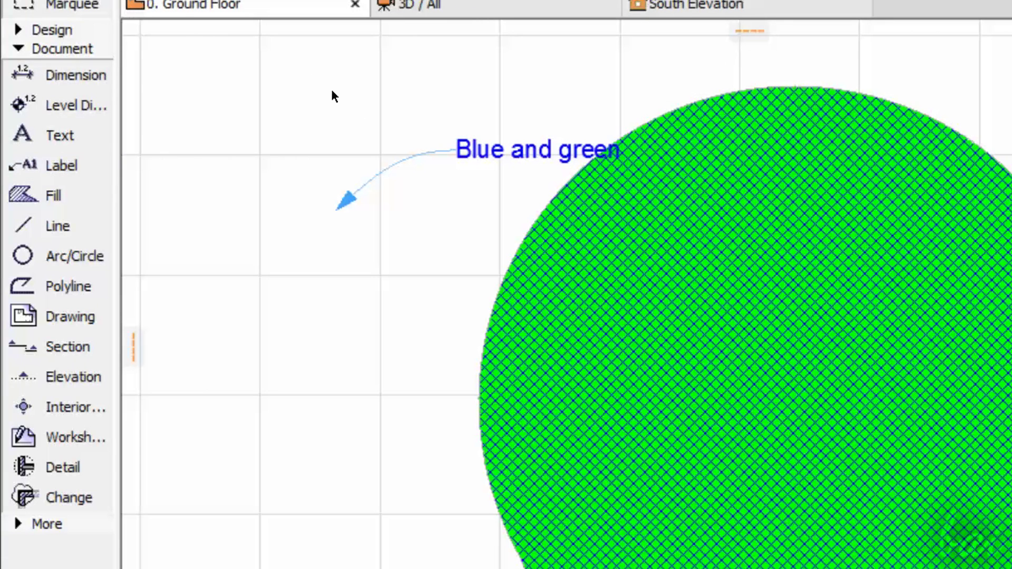
- Drag the label's leader arrow tip further down
left_click(548, 163)
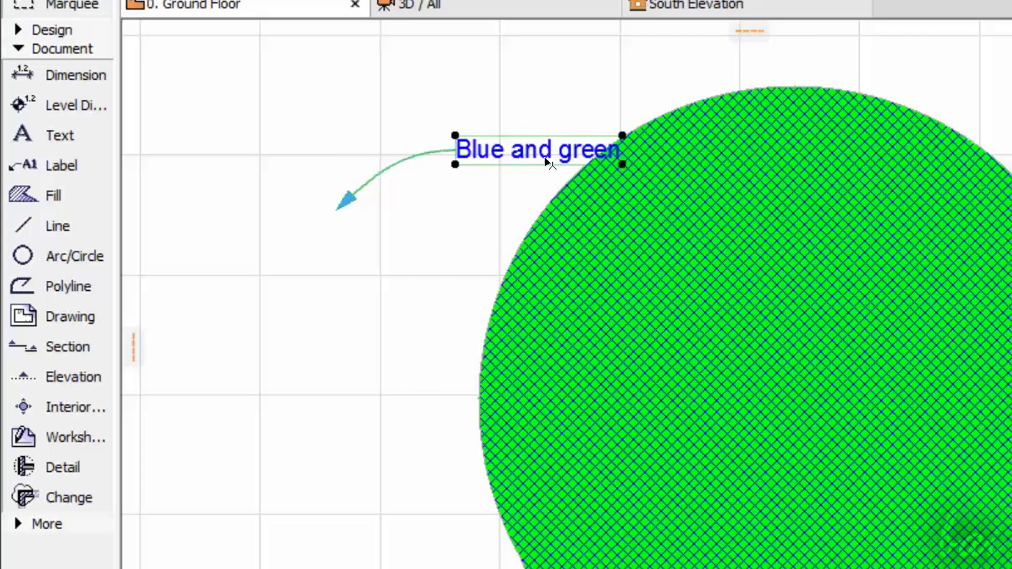
left_click(347, 207)
left_click_drag(336, 210, 396, 319)
- Reshape the leader, then view the label's Text Style settings: Arial, 3,00 mm, pen 46
left_click(396, 150)
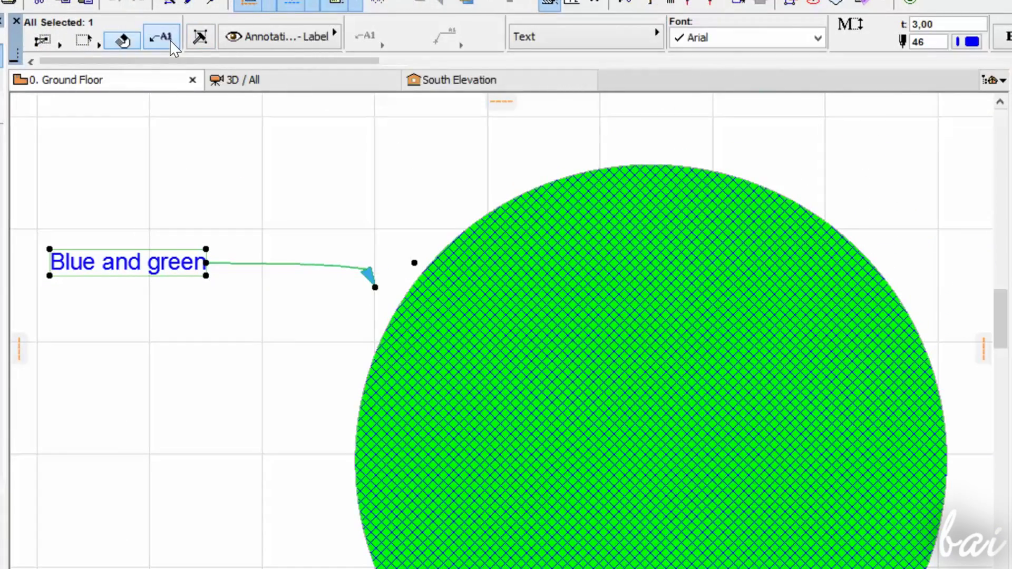
left_click(168, 38)
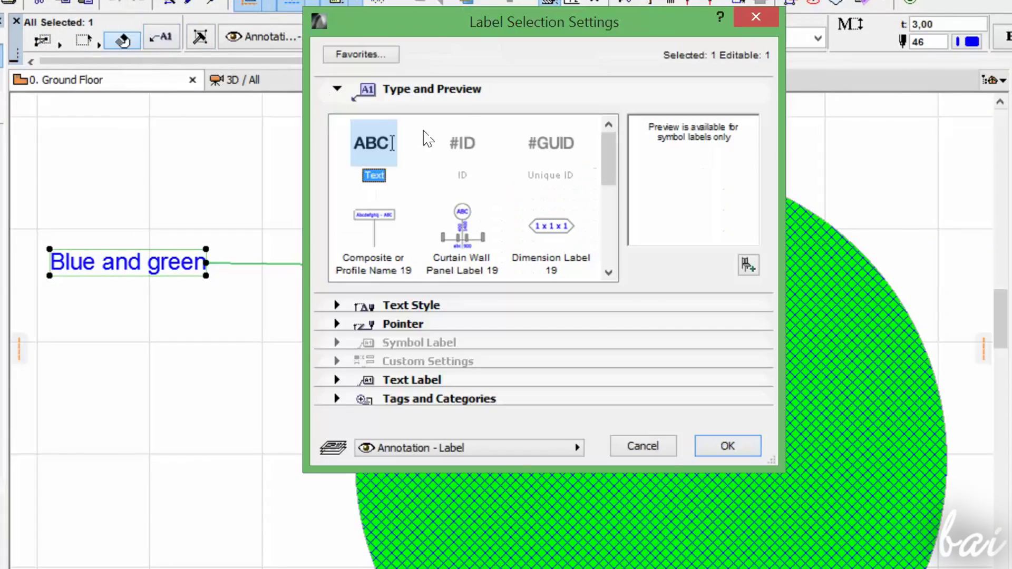
left_click_drag(609, 169, 591, 140)
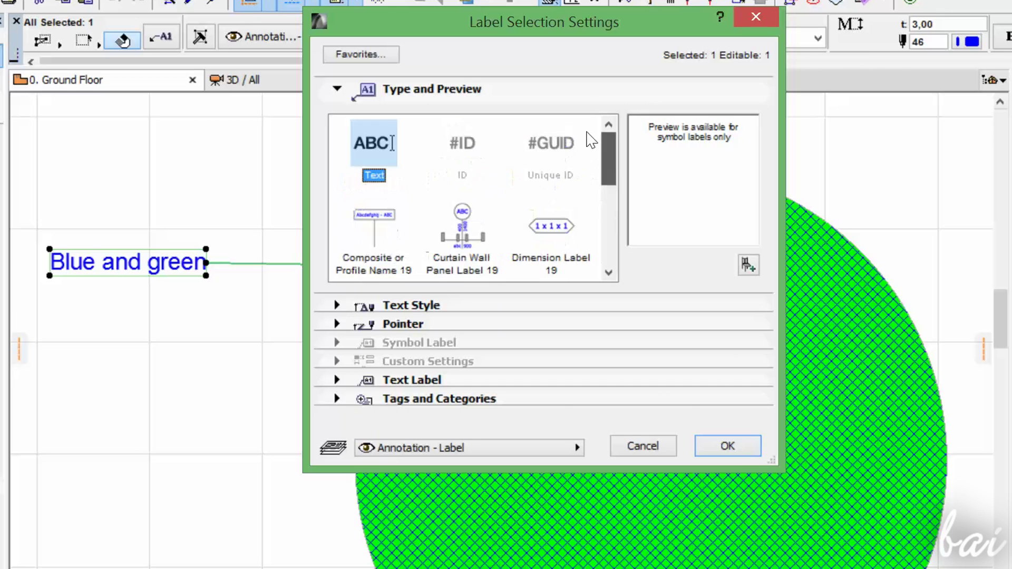
left_click(337, 306)
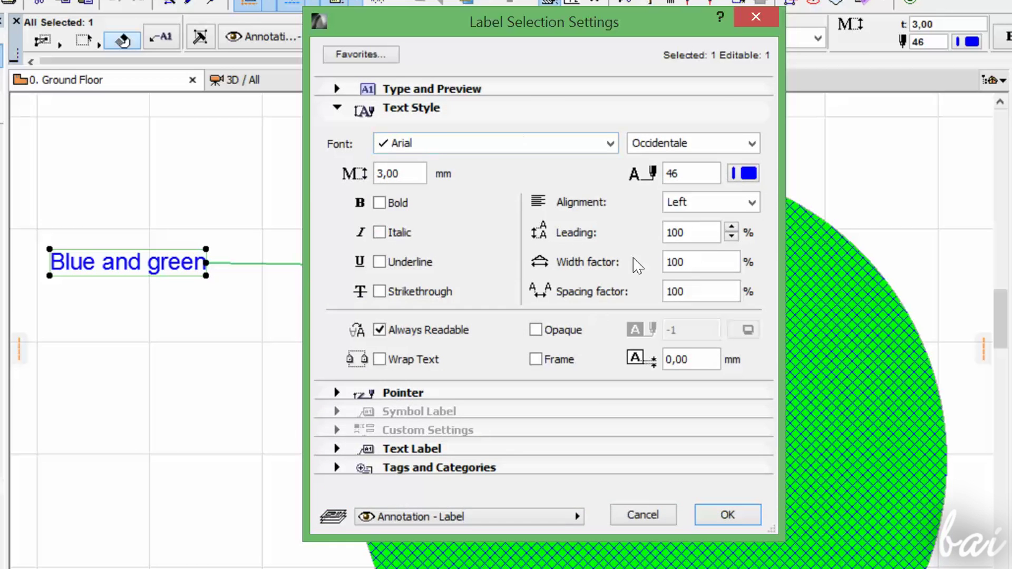